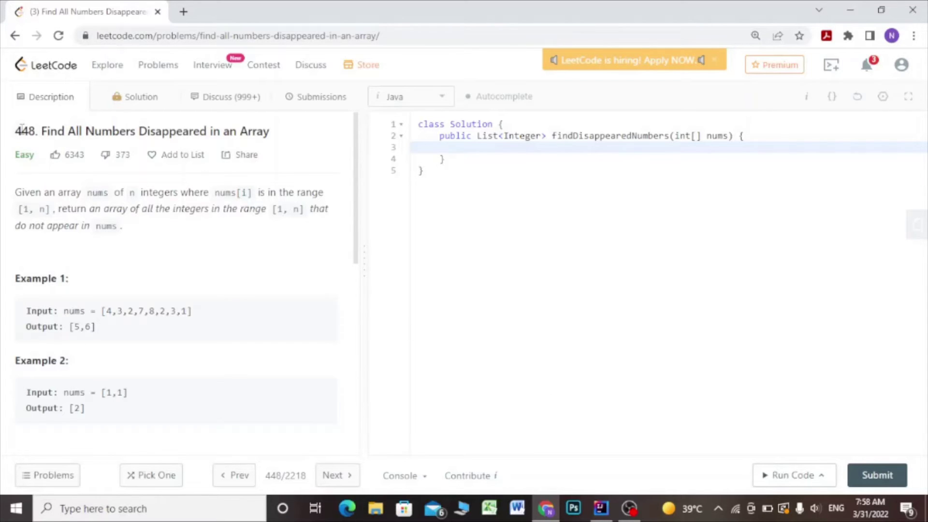
# Read LeetCode 448's title and its [1, n] range, then switch to IntelliJ IDEA.
pyautogui.moveTo(15, 131); pyautogui.dragTo(273, 131)
pyautogui.click(259, 177)
pyautogui.moveTo(17, 211); pyautogui.dragTo(55, 210)
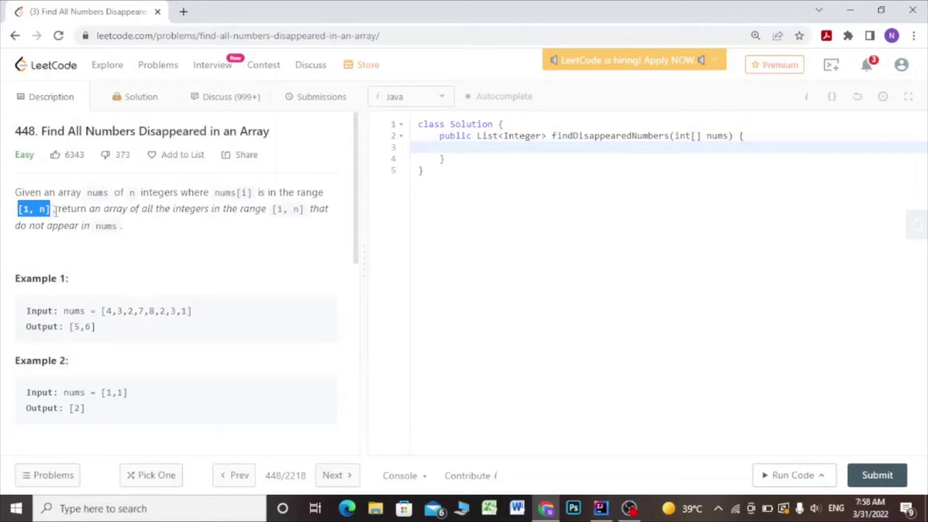
pyautogui.click(132, 256)
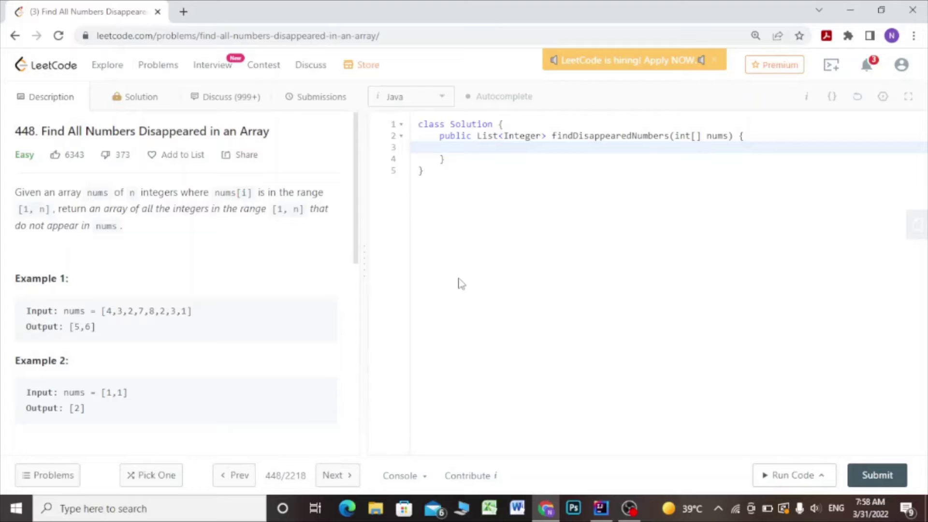
pyautogui.click(600, 508)
# Create the Java class FindDisapeeringNUMbers in the com.company package.
pyautogui.click(87, 120)
pyautogui.rightClick(118, 114)
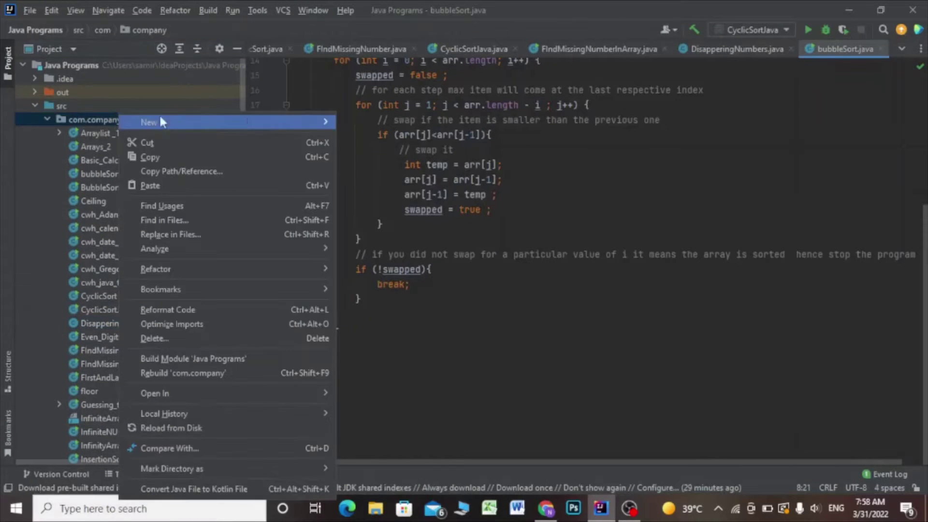
pyautogui.click(159, 122)
pyautogui.click(378, 122)
pyautogui.write('FindDisapeeringNUMber')
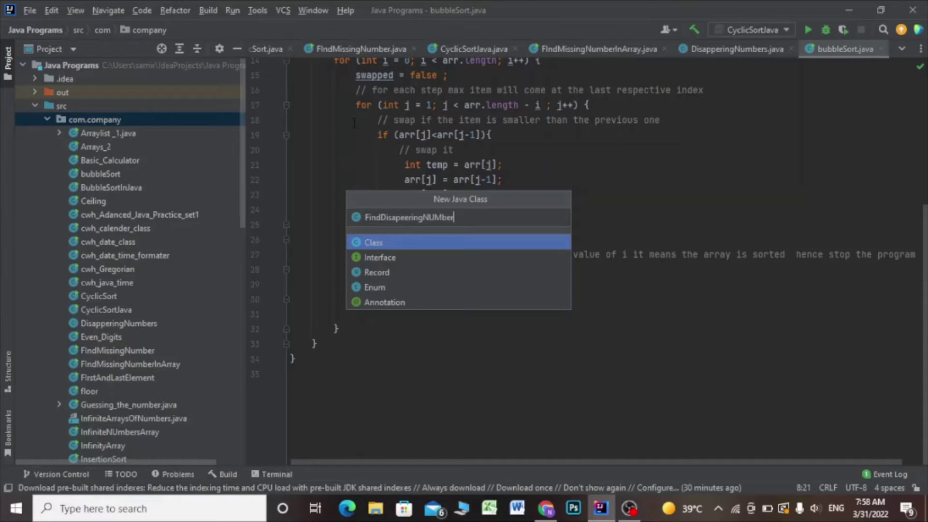
pyautogui.write('s')
pyautogui.press('Return')
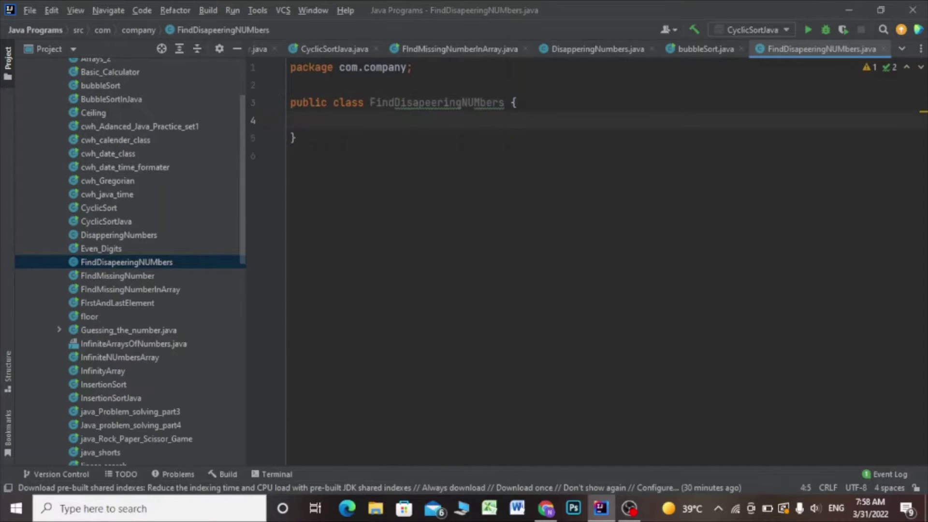
# Copy the findDisappearedNumbers method signature from LeetCode's editor.
pyautogui.click(545, 508)
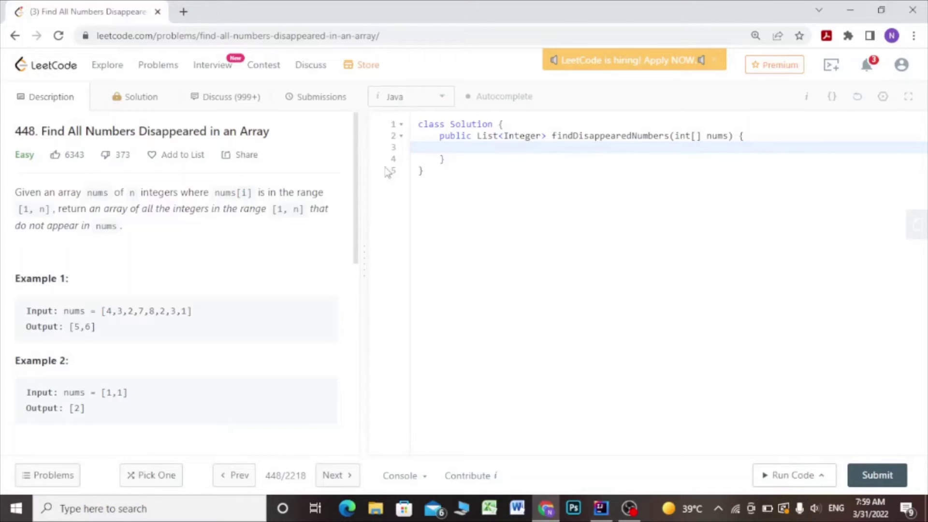
pyautogui.moveTo(438, 135); pyautogui.dragTo(461, 161)
pyautogui.hotkey('ctrl', 'c')
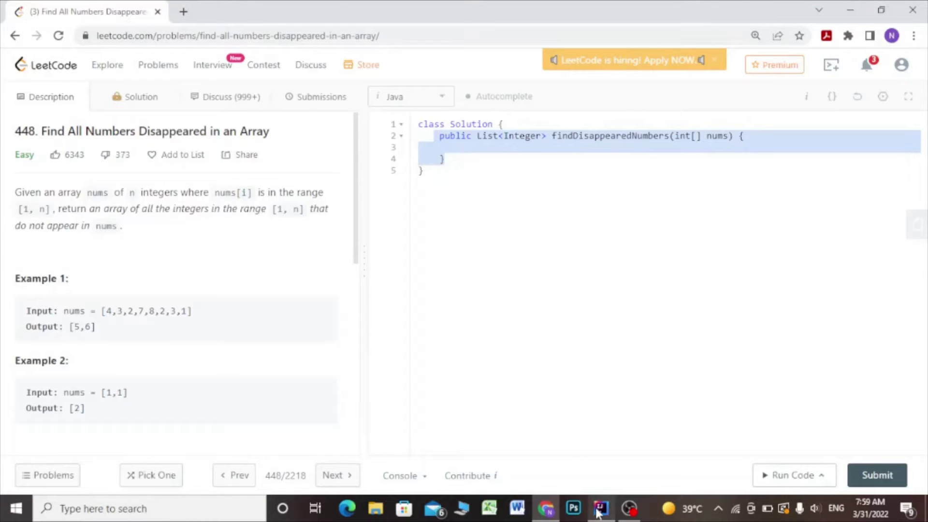
# Paste the findDisappearedNumbers signature into the class and add the java.util.List import.
pyautogui.click(599, 508)
pyautogui.hotkey('ctrl', 'v')
pyautogui.click(413, 85)
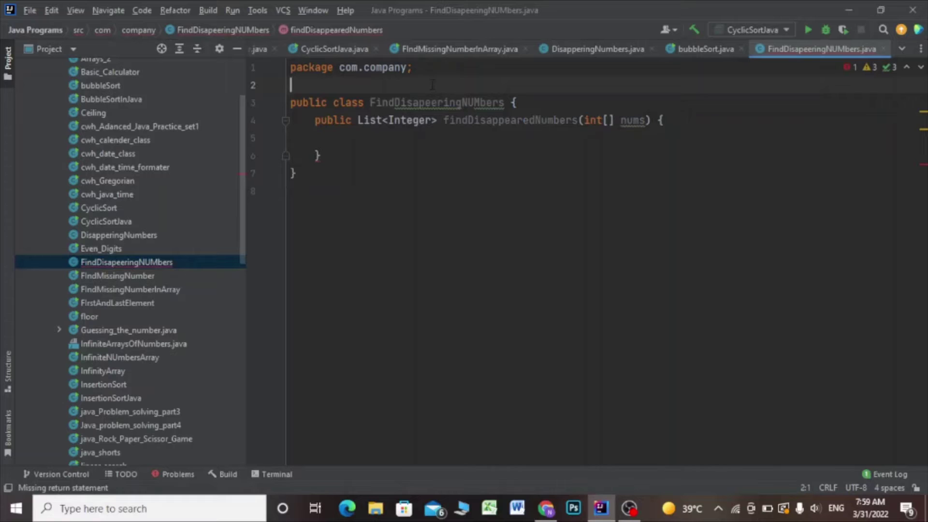
pyautogui.write('import java.')
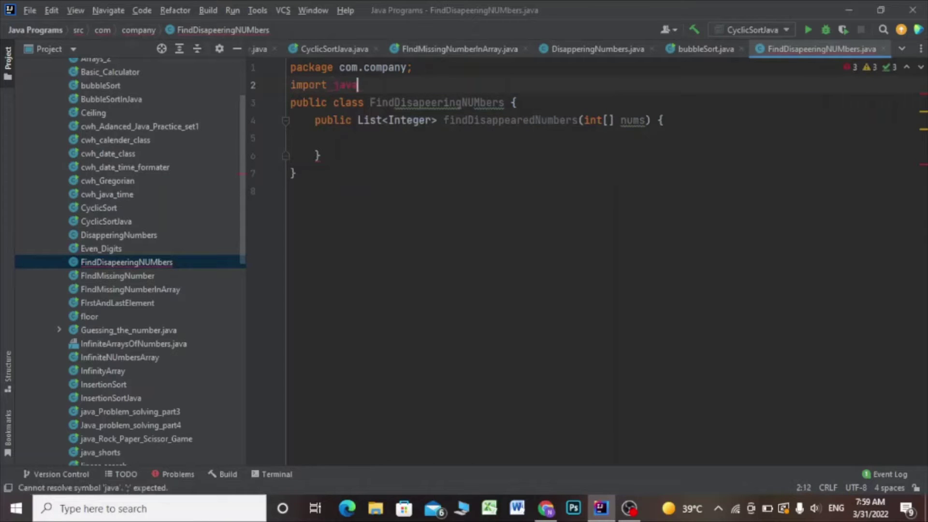
pyautogui.write('util.List')
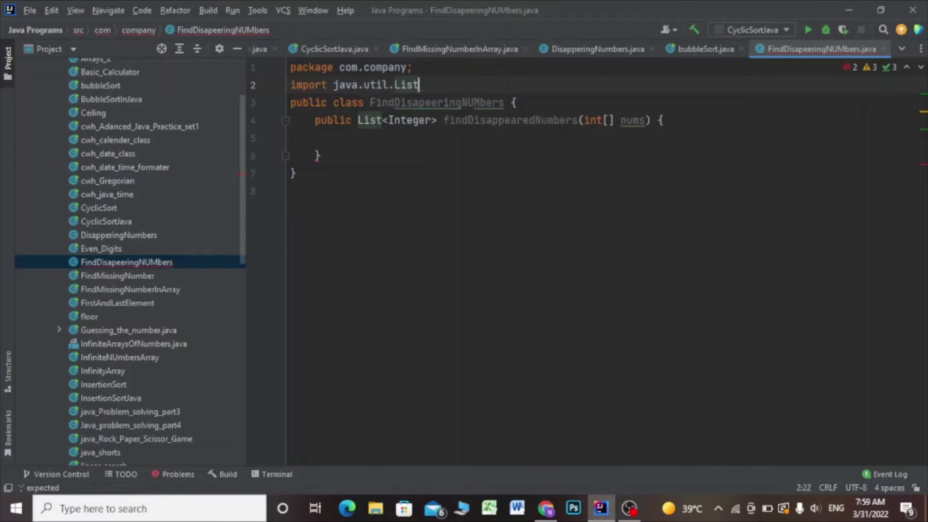
pyautogui.write(';')
pyautogui.click(472, 137)
pyautogui.press('Return')
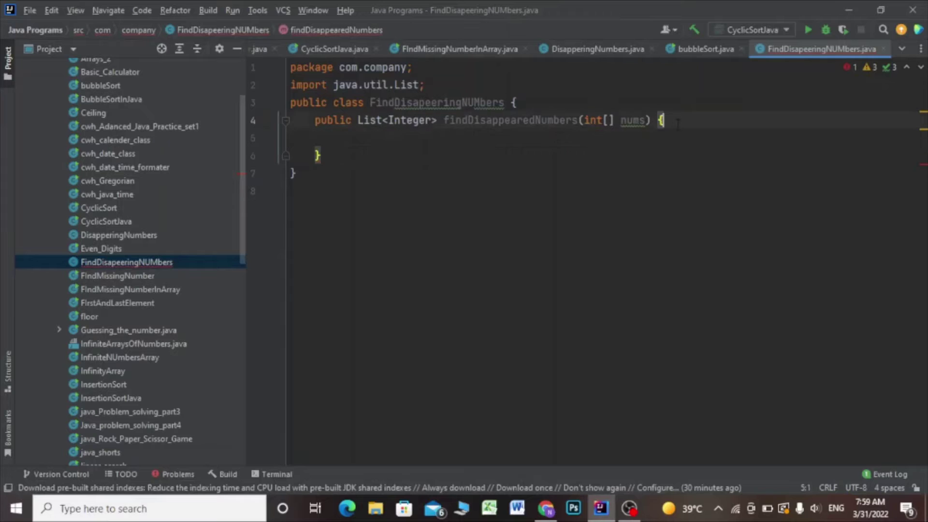
pyautogui.write('inti = 0')
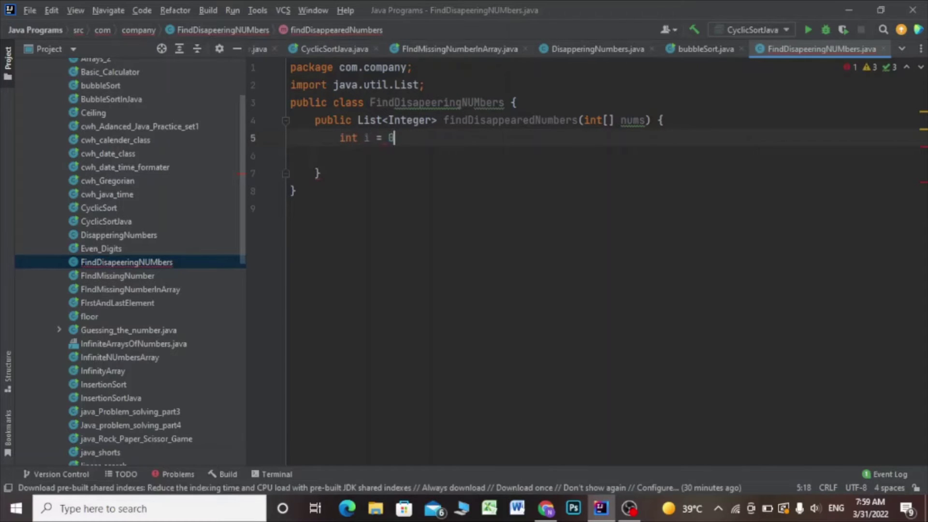
pyautogui.write(' ;')
# Write a while loop running while i < nums.length.
pyautogui.press('Return')
pyautogui.write('while (')
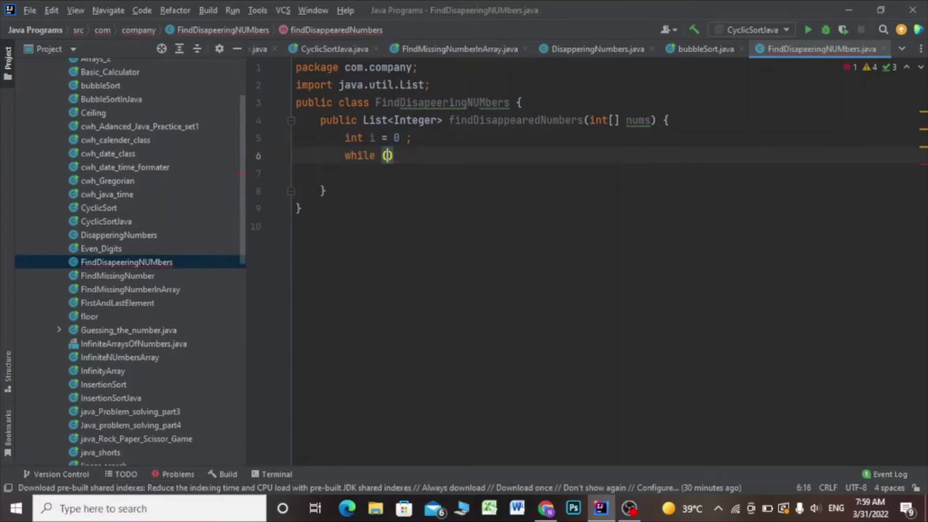
pyautogui.write('i<')
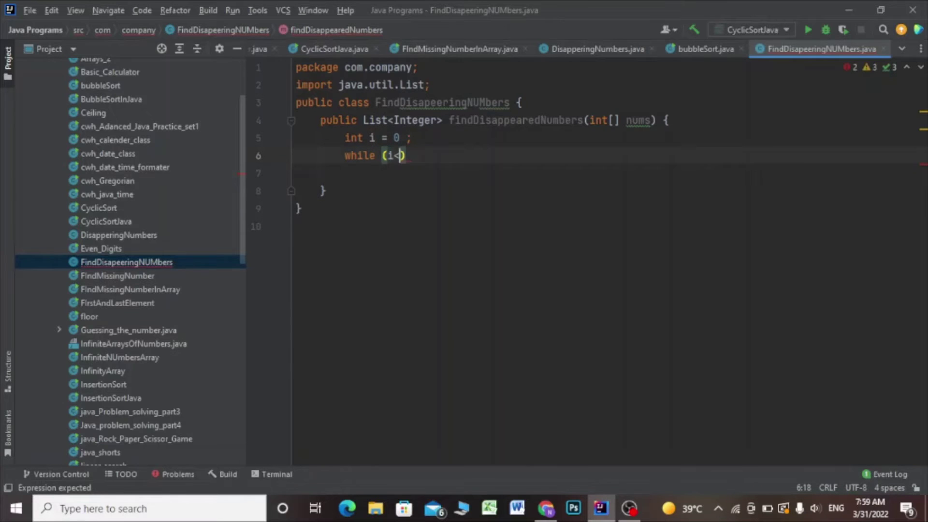
pyautogui.write(' n')
pyautogui.press('Down')
pyautogui.press('Down')
pyautogui.press('Return')
pyautogui.press('End')
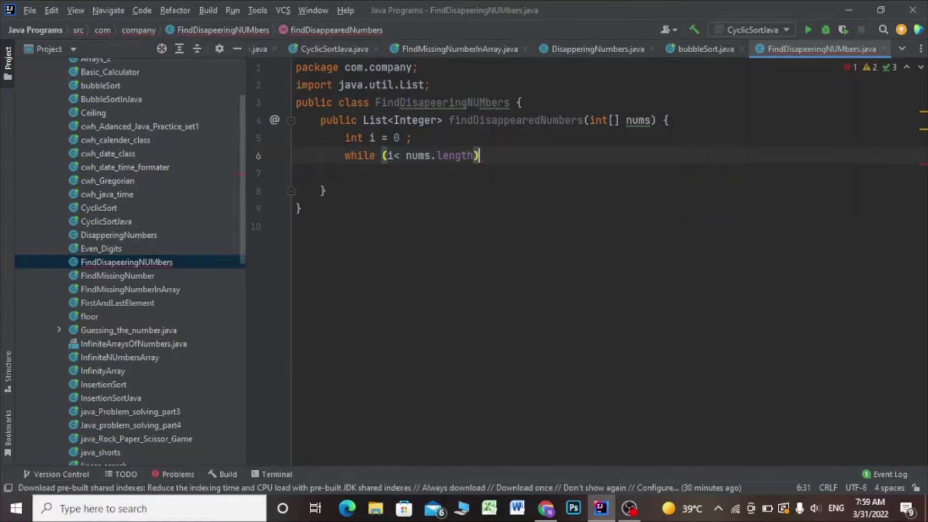
pyautogui.write('{')
pyautogui.press('Return')
pyautogui.write('int ')
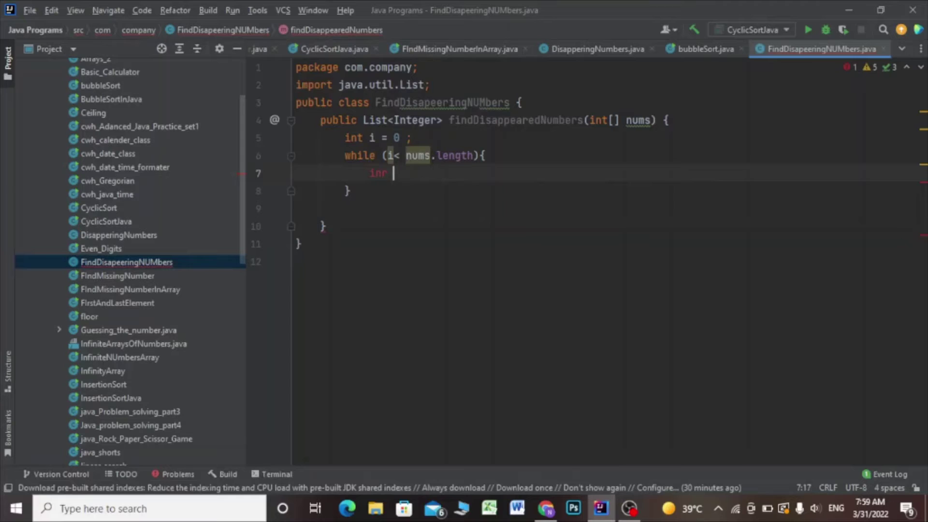
pyautogui.write('correct')
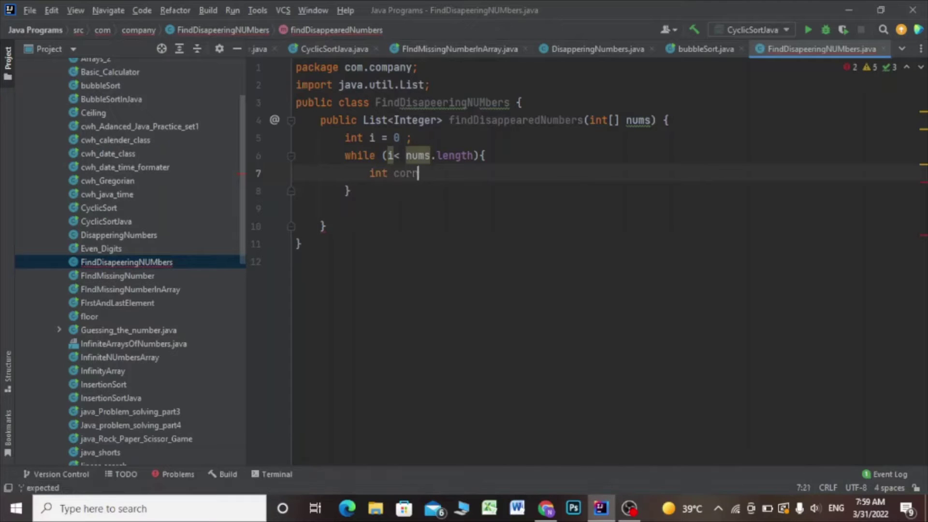
pyautogui.write(' = ')
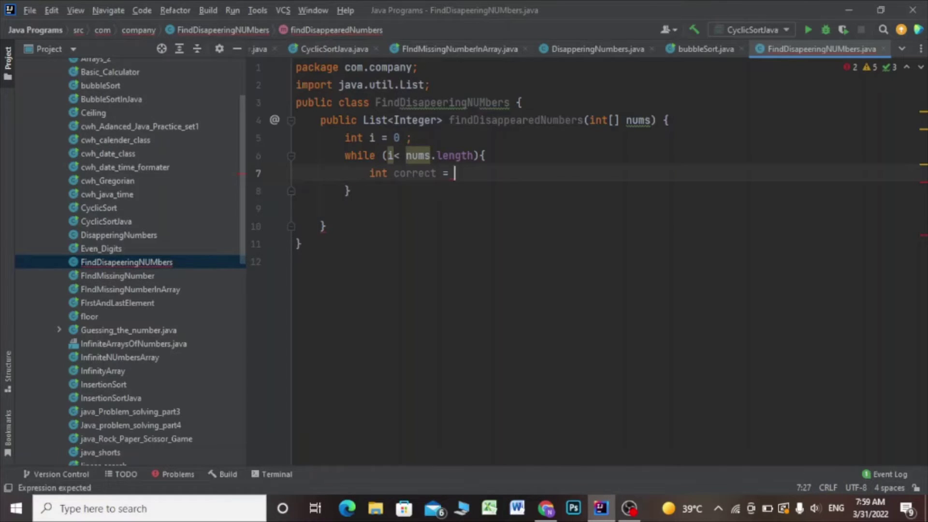
pyautogui.write('nums[')
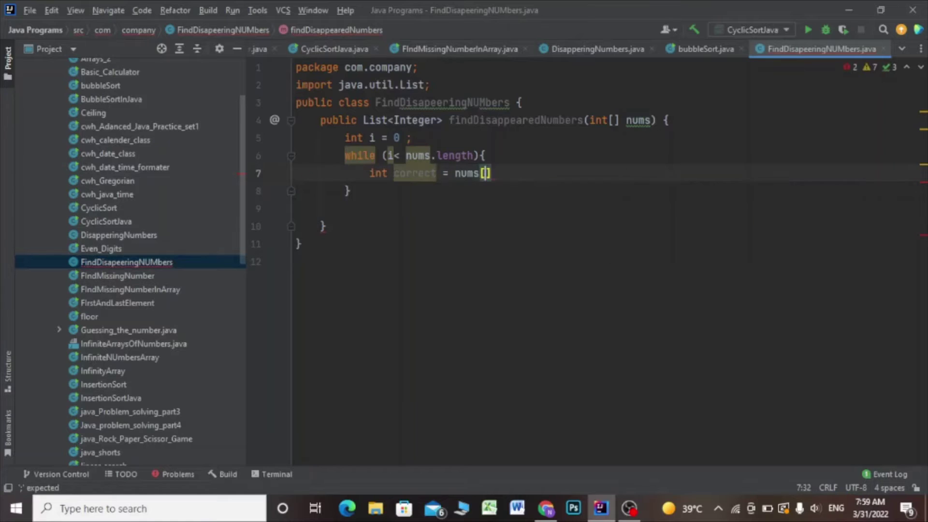
pyautogui.write('i] - ')
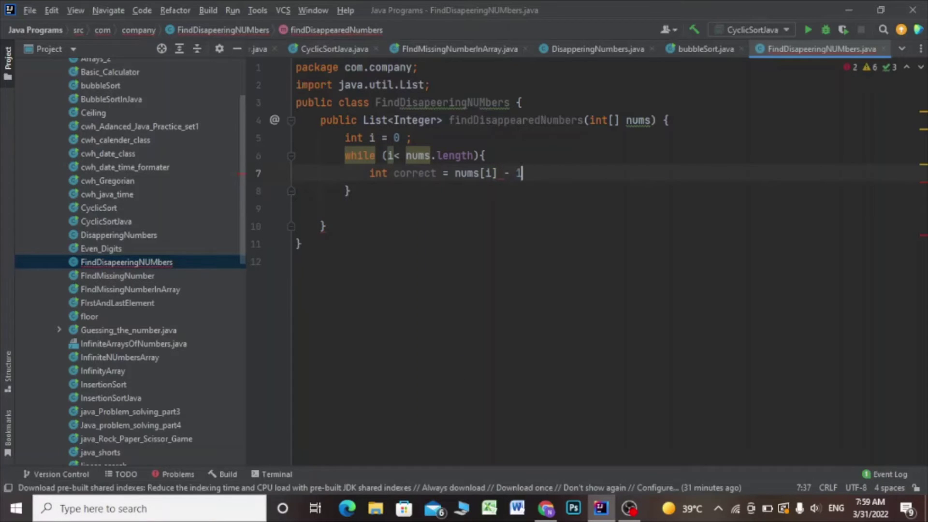
pyautogui.write('1 ;')
# Inside the loop, call swap(nums, i, correct) when nums[i] != nums[correct].
pyautogui.press('Return')
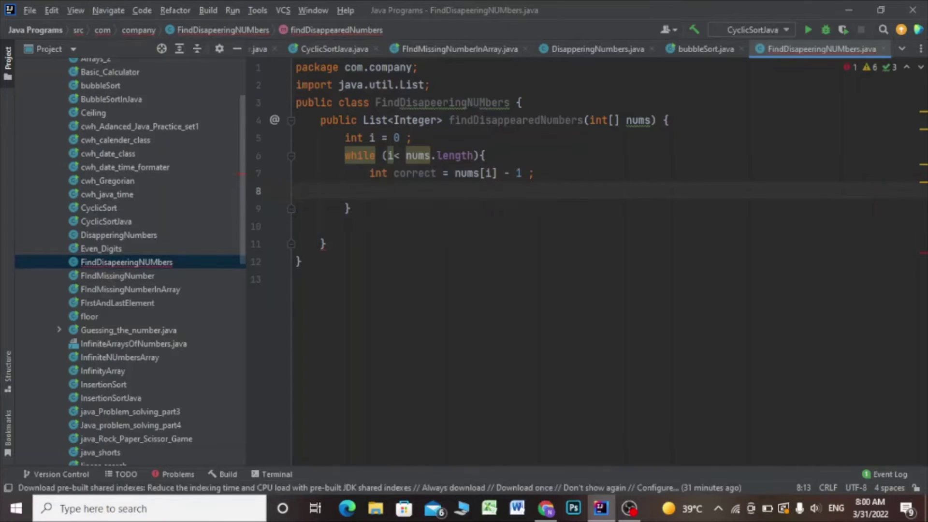
pyautogui.write('if (')
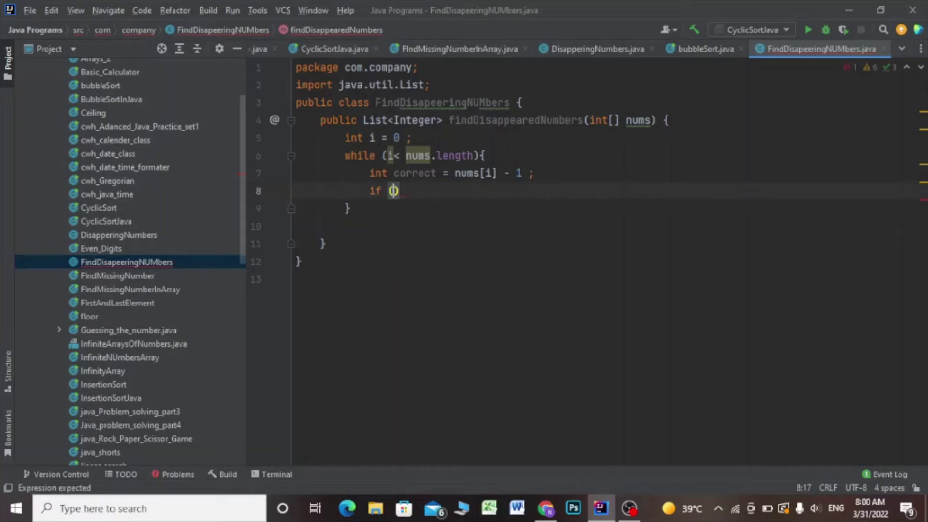
pyautogui.write('nu')
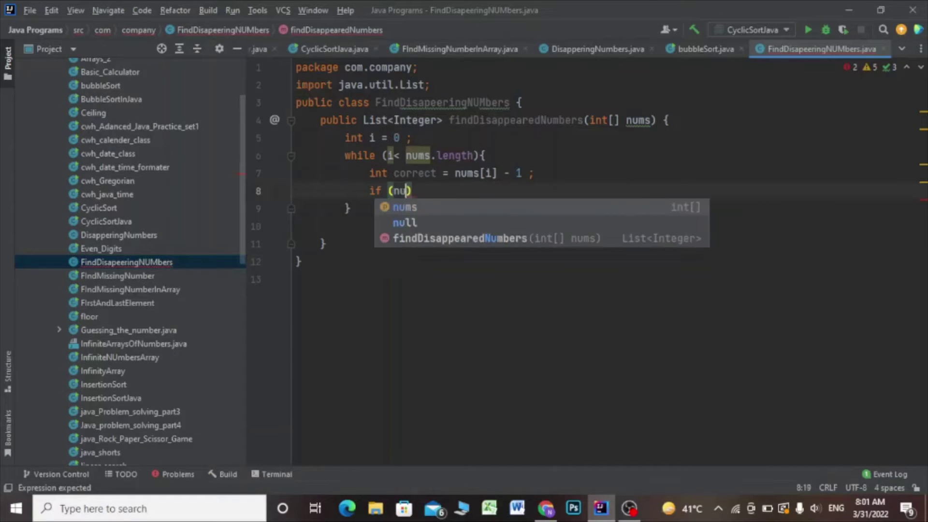
pyautogui.write('ms[i]')
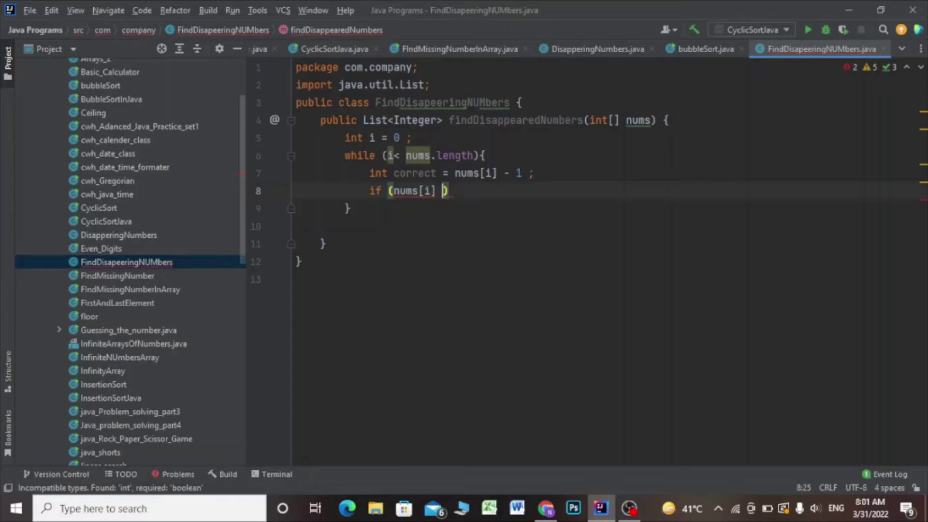
pyautogui.write(' != nums[')
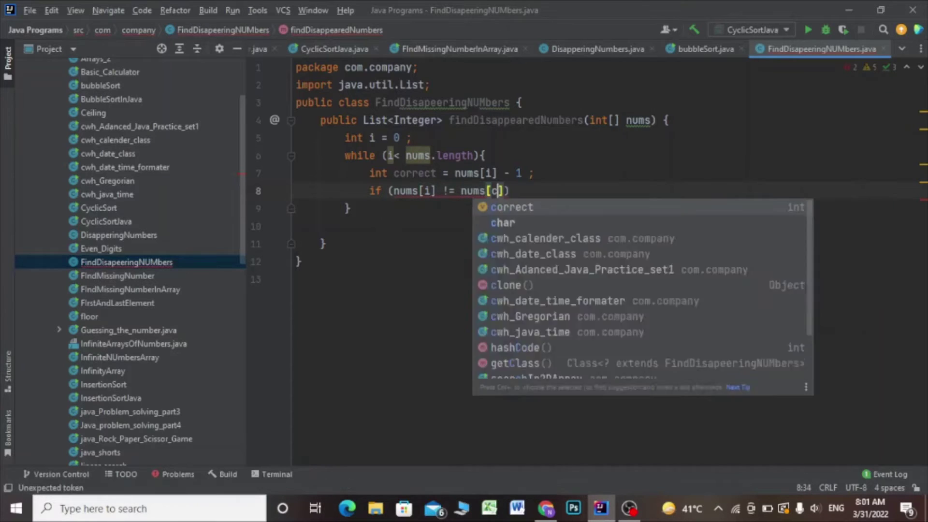
pyautogui.write('correct')
pyautogui.press('Down')
pyautogui.press('Up')
pyautogui.press('End')
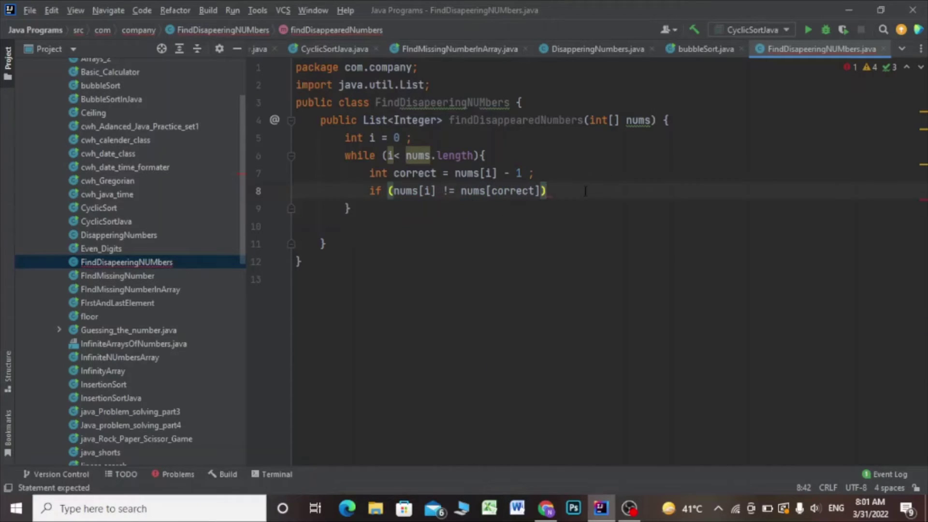
pyautogui.write('{')
pyautogui.press('Return')
pyautogui.write('sw')
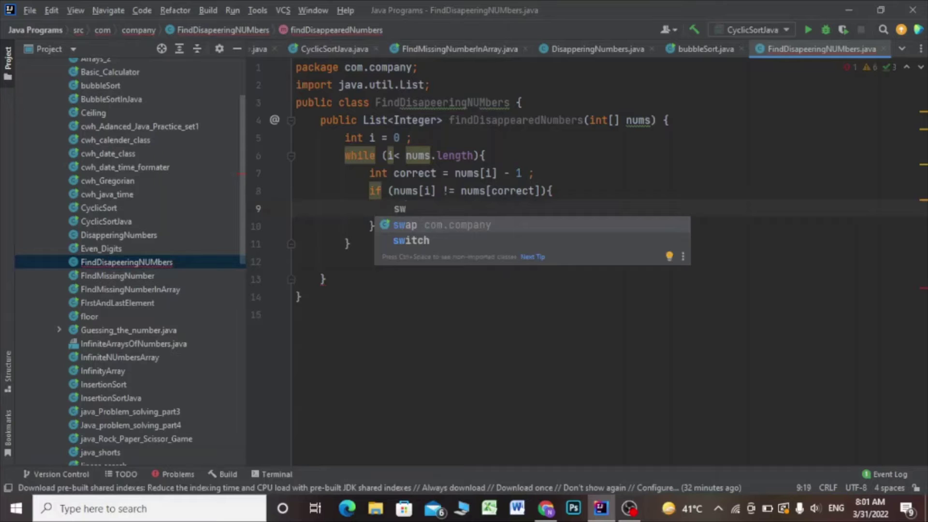
pyautogui.write('ap(nums')
pyautogui.press('End')
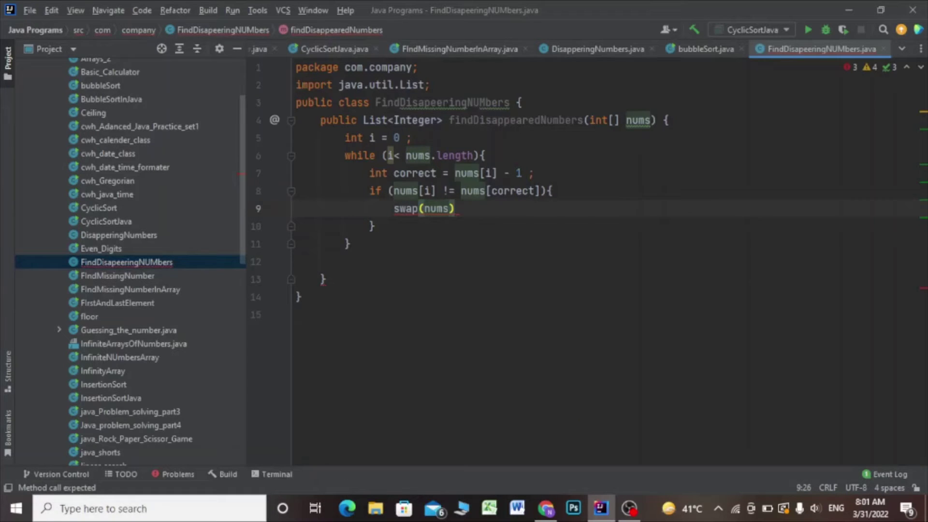
pyautogui.write(',i,cor')
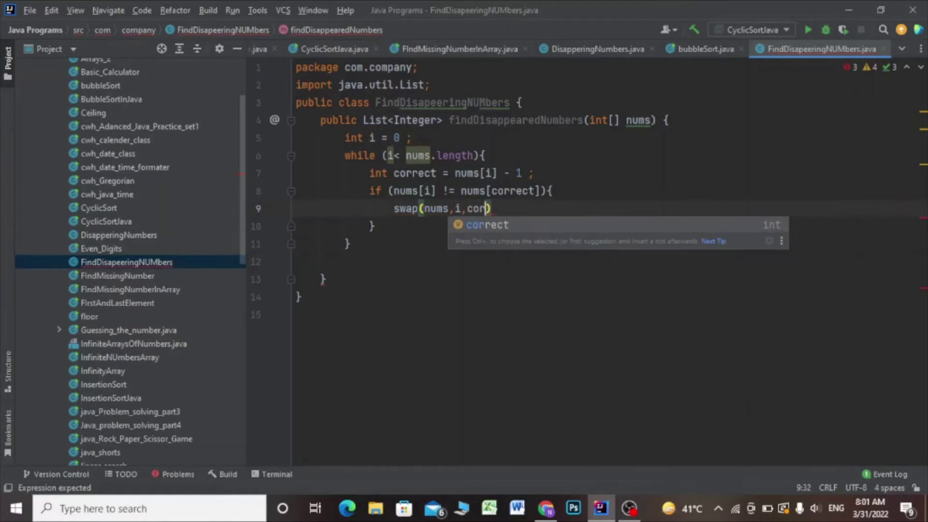
pyautogui.press('Tab')
pyautogui.press('End')
pyautogui.write(';')
pyautogui.click(391, 279)
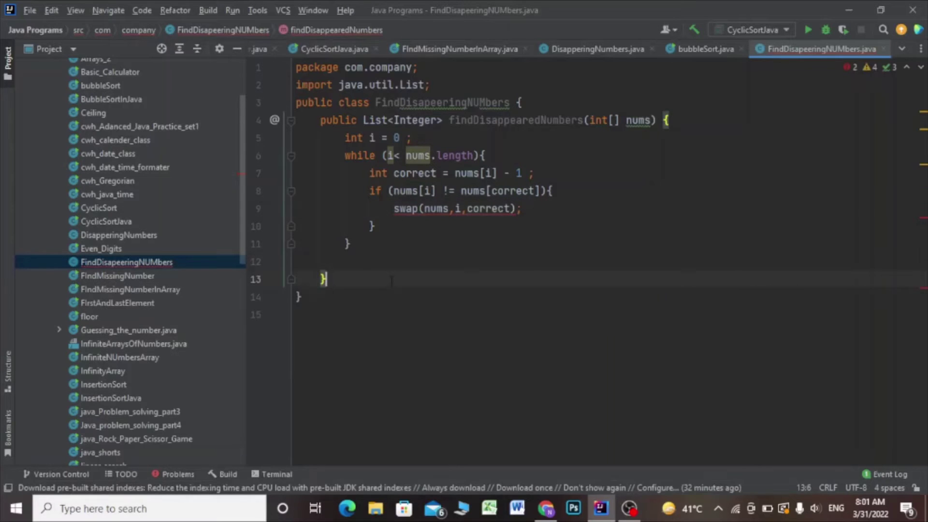
# Declare static void swap(int[] arr, int first, int second) and store arr[first] in temp.
pyautogui.press('Return')
pyautogui.write('stat')
pyautogui.press('Tab')
pyautogui.write('void')
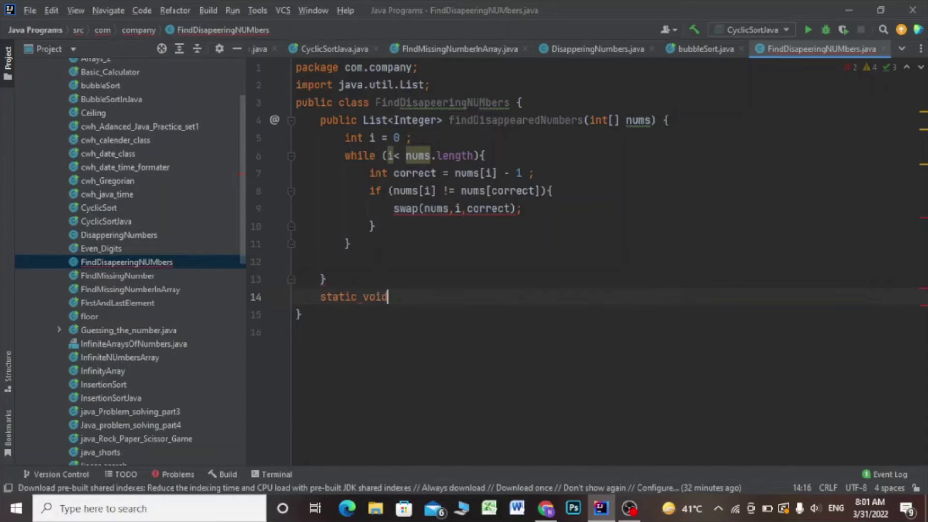
pyautogui.write(' swap(')
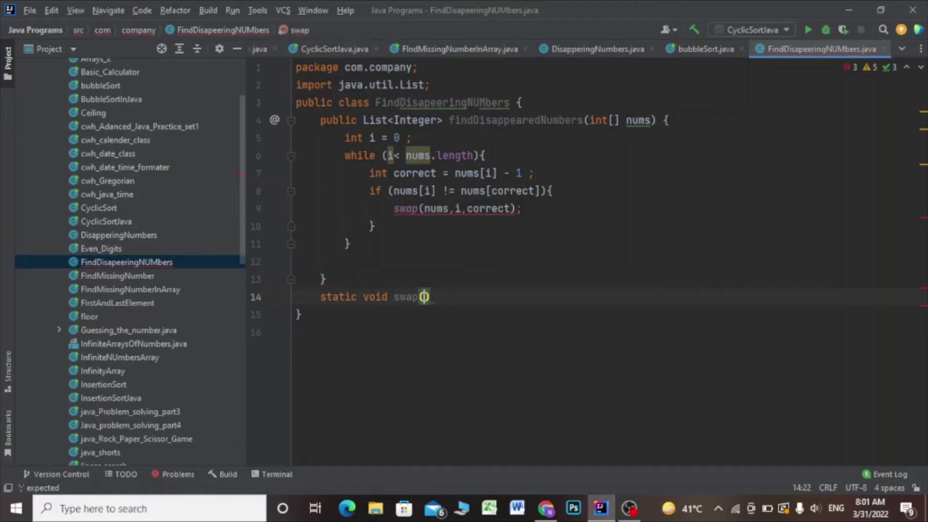
pyautogui.write('int[]arr')
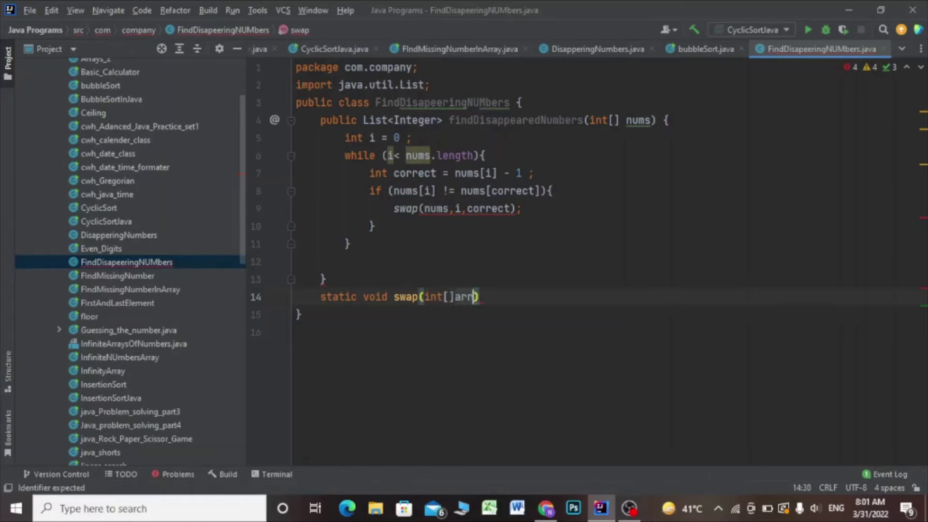
pyautogui.write(' , int fi')
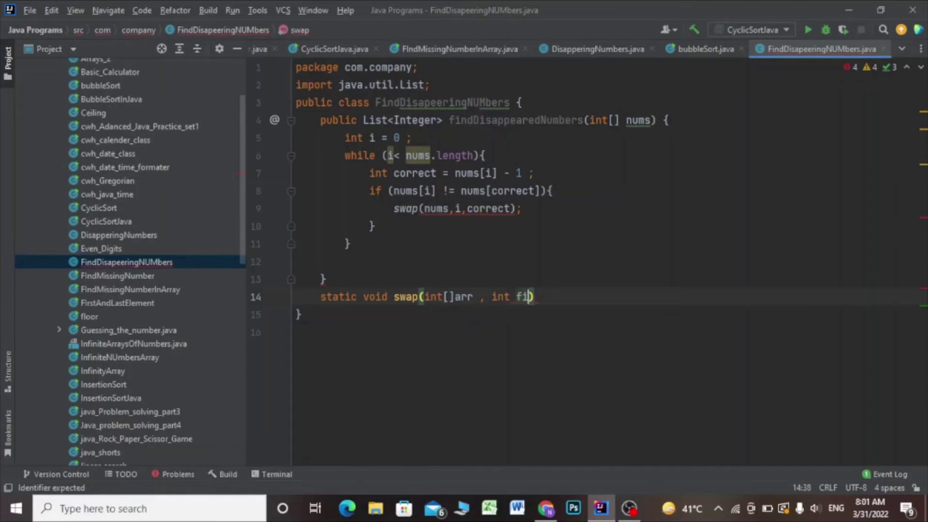
pyautogui.write('rst  ,int ')
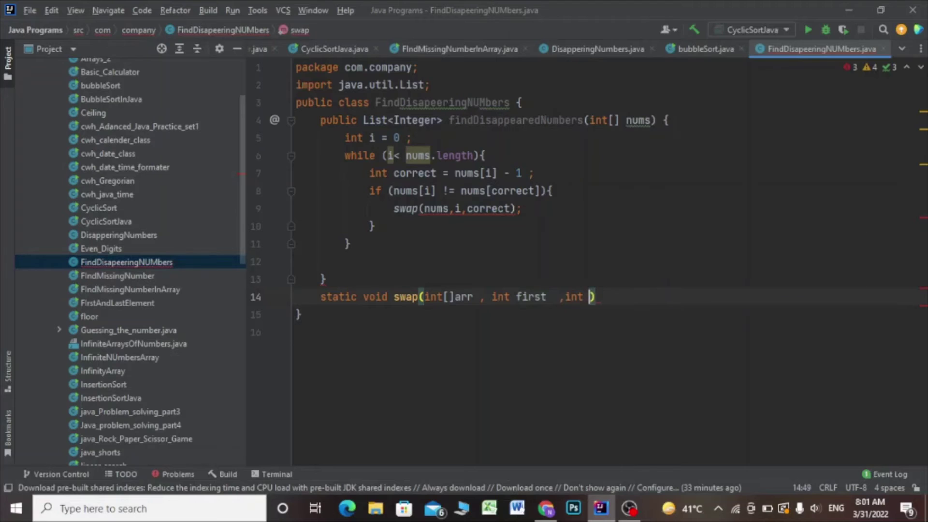
pyautogui.write('second')
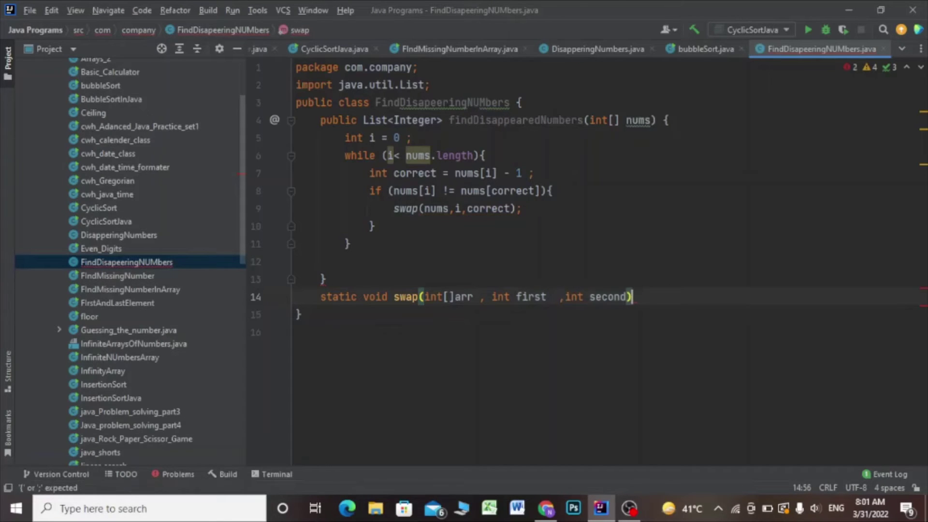
pyautogui.press('End')
pyautogui.write('{')
pyautogui.press('Return')
pyautogui.write('i')
pyautogui.press('BackSpace')
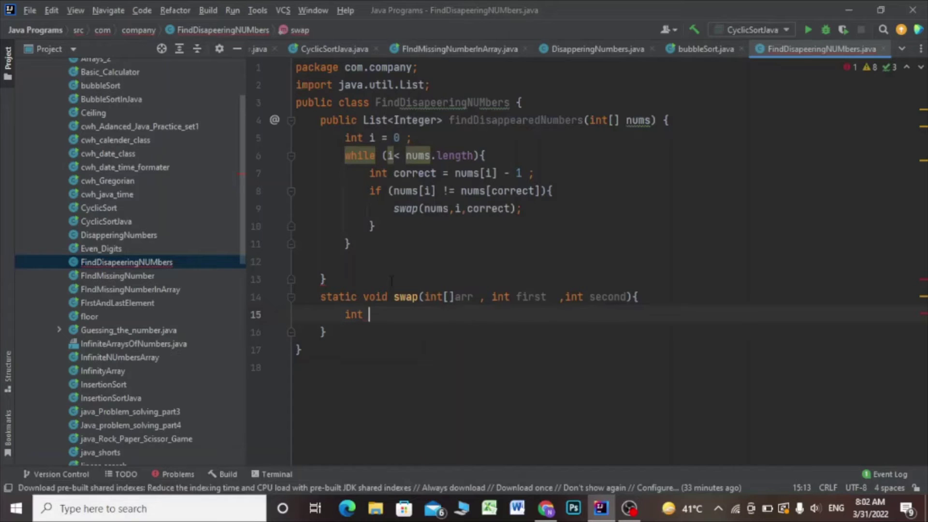
pyautogui.write('temp = arr')
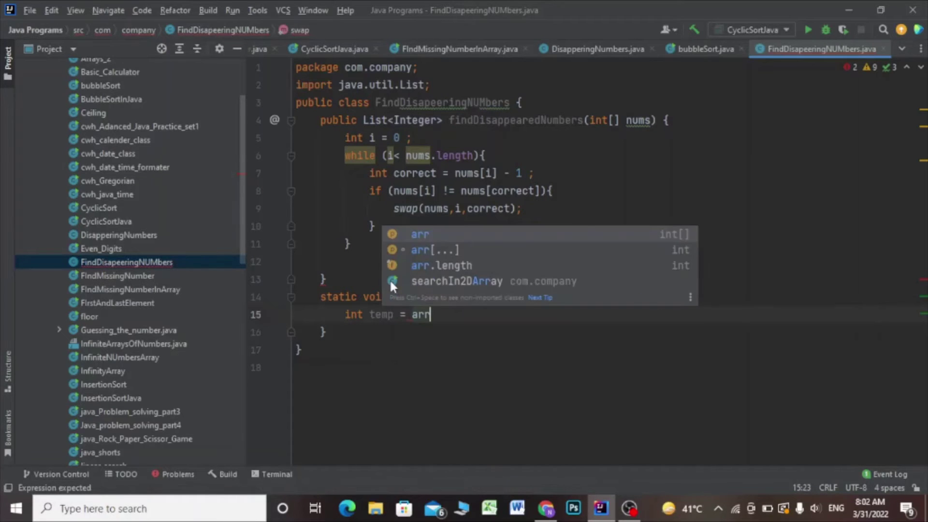
pyautogui.write('[first')
pyautogui.press('Down')
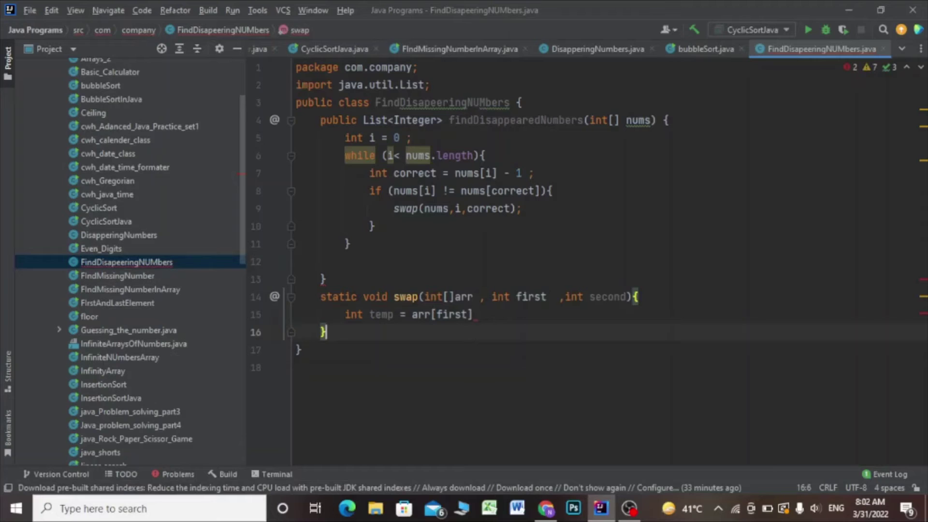
pyautogui.write(';')
# Finish the swap body with arr[first] = arr[second] and arr[second] = temp.
pyautogui.press('Return')
pyautogui.write('arr')
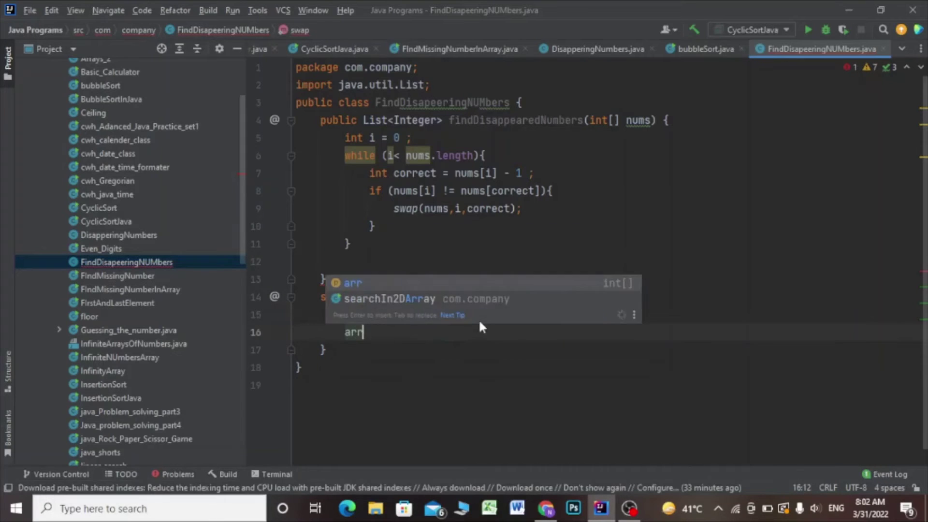
pyautogui.write('[first')
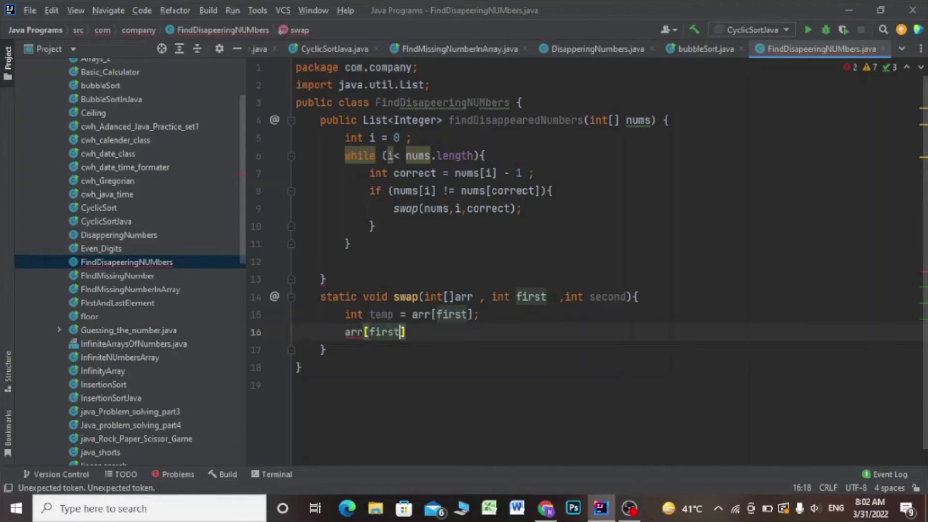
pyautogui.write('] = arr[')
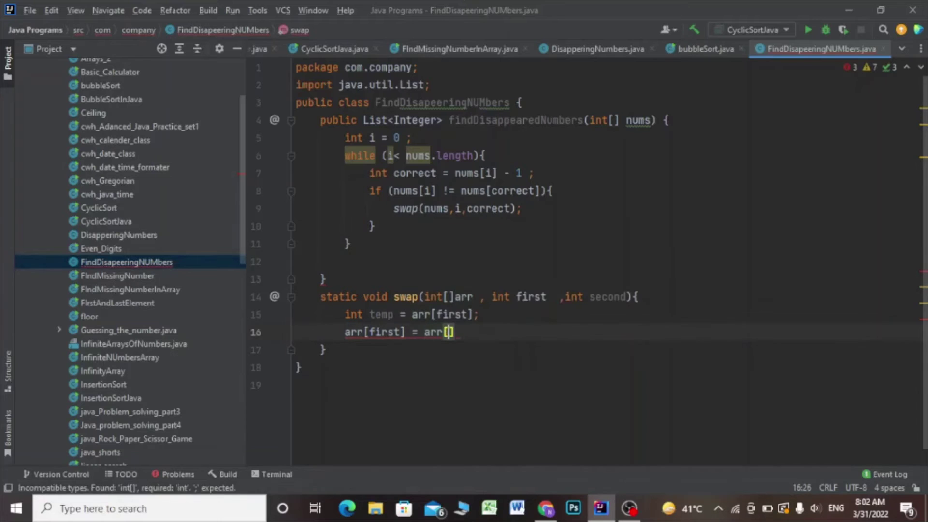
pyautogui.write('sec')
pyautogui.press('Tab')
pyautogui.press('End')
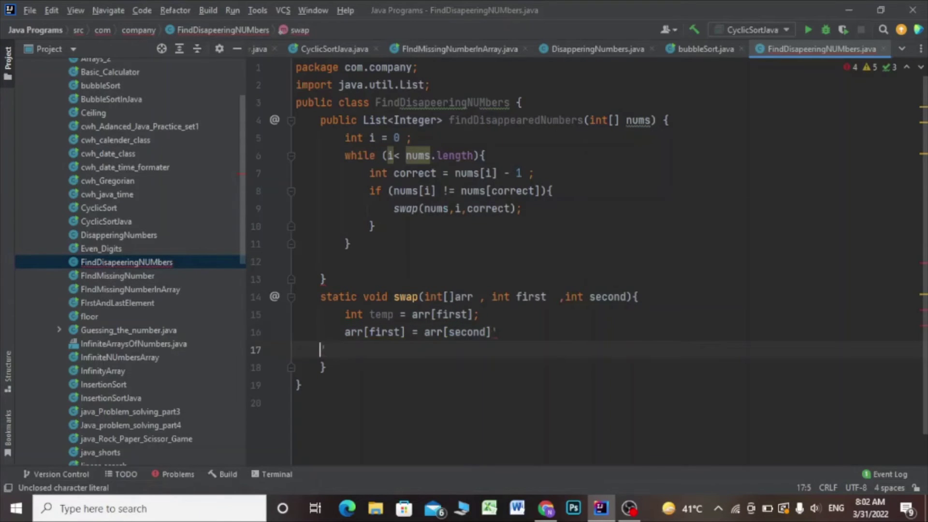
pyautogui.write("'")
pyautogui.press('BackSpace')
pyautogui.press('BackSpace')
pyautogui.write(';')
pyautogui.press('Return')
pyautogui.write('arr')
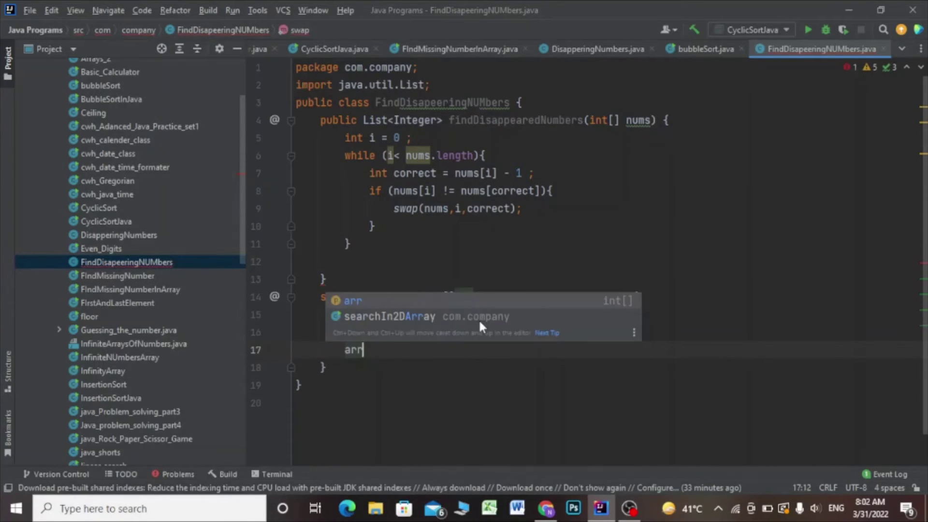
pyautogui.write('[sec')
pyautogui.press('Tab')
pyautogui.press('End')
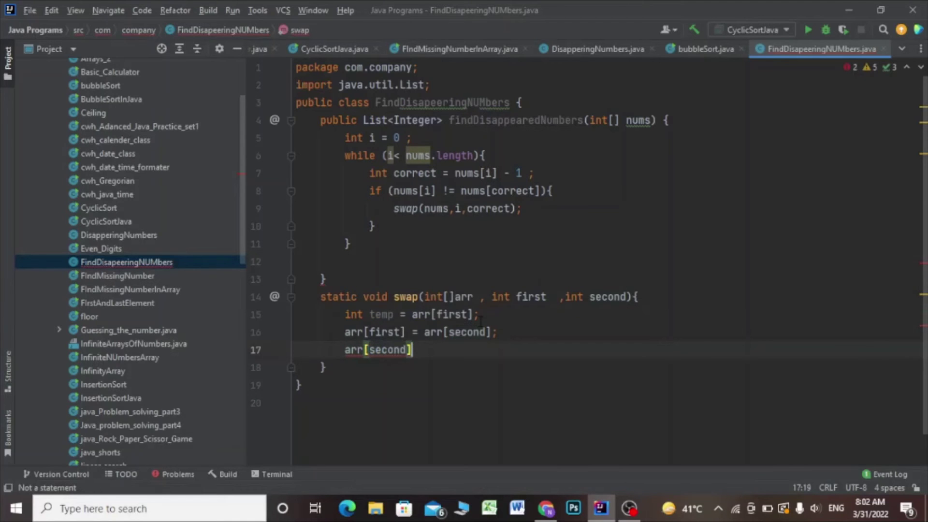
pyautogui.write(' = temp ;')
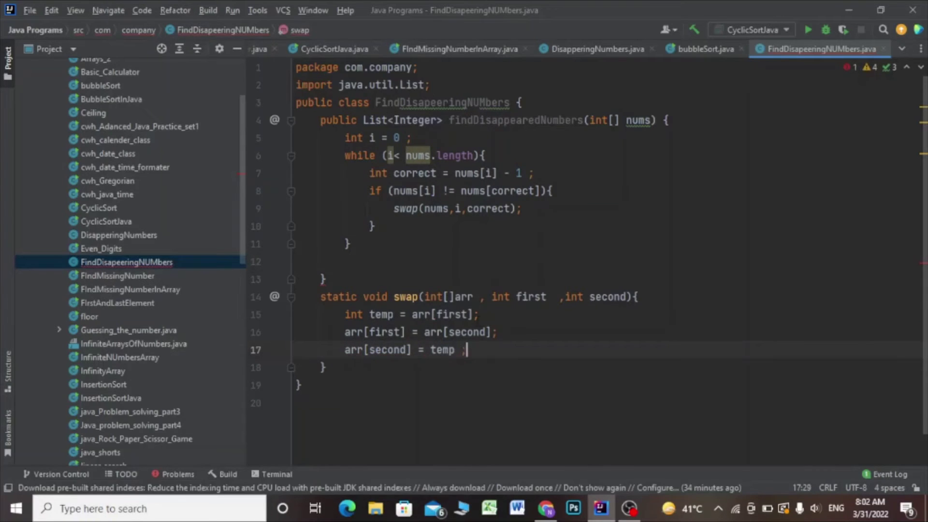
# Add an else branch with i++ after the if block, then a blank line after the loop.
pyautogui.click(376, 225)
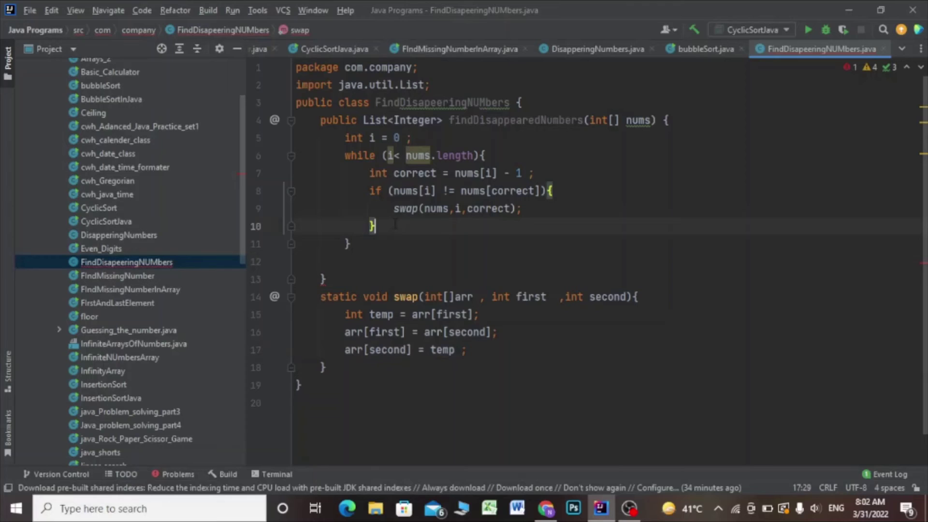
pyautogui.press('Return')
pyautogui.write('else {')
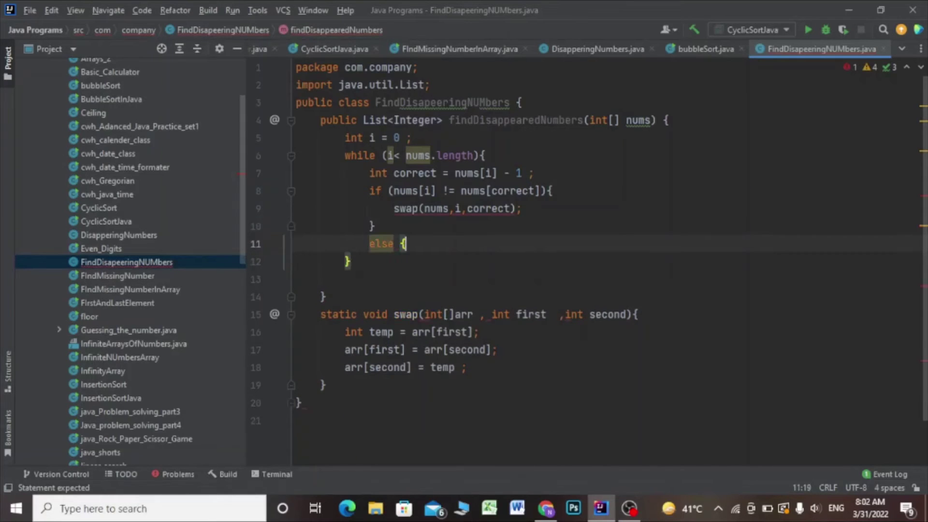
pyautogui.press('Return')
pyautogui.write('i++ ;')
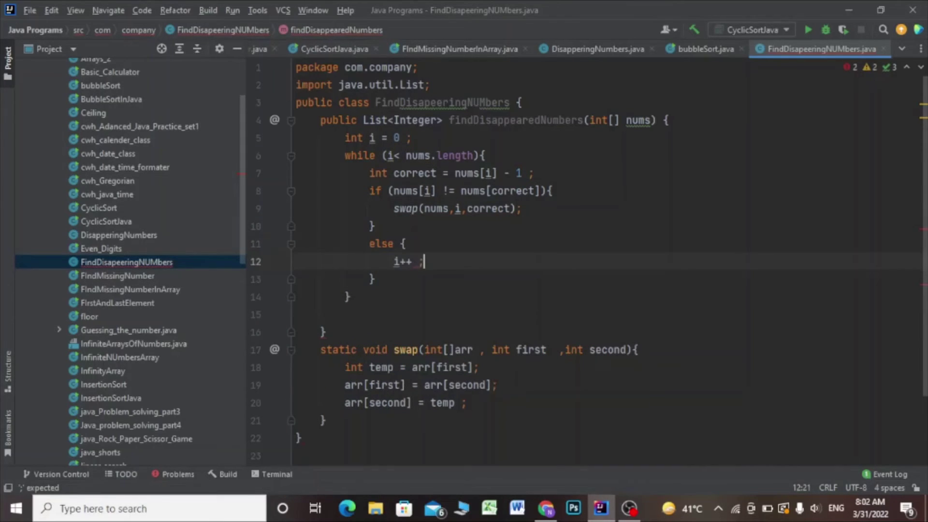
pyautogui.click(351, 296)
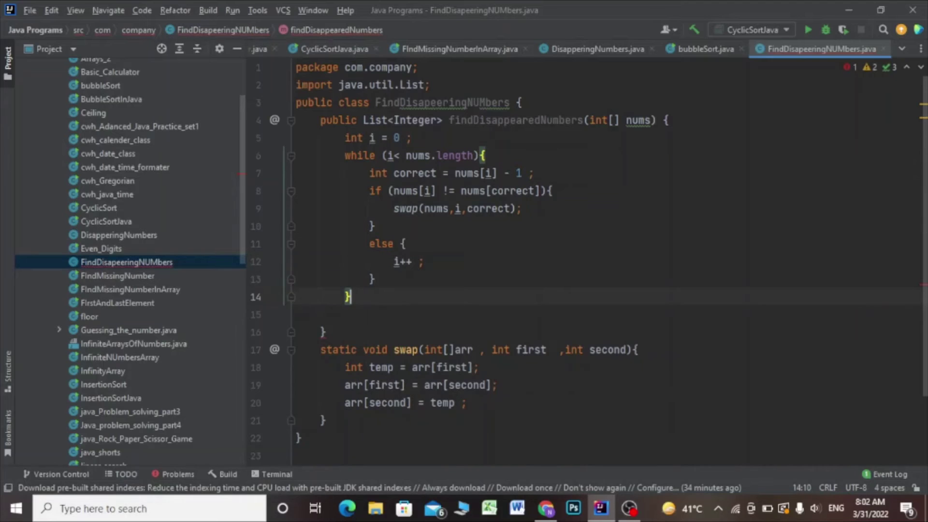
pyautogui.press('Return')
pyautogui.write('// find the missing num')
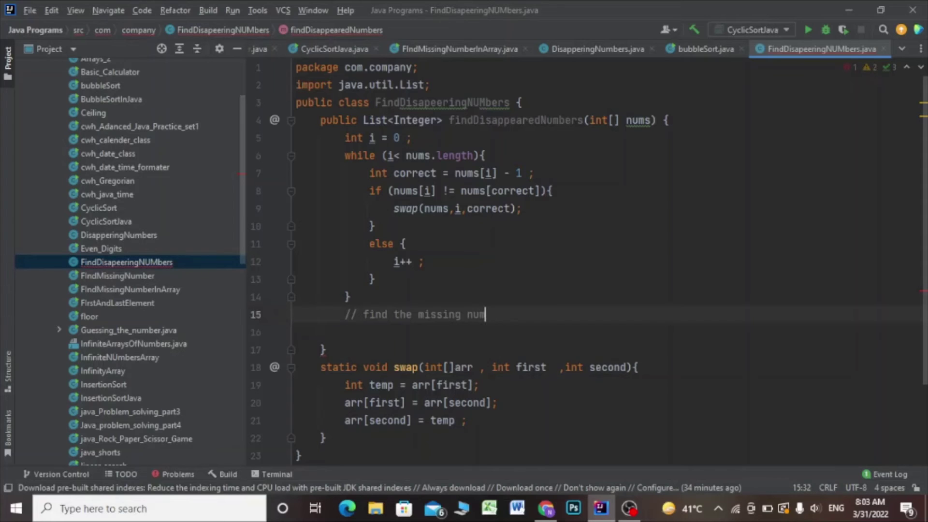
pyautogui.write('bers')
# Declare List<Integer> ans as a new ArrayList.
pyautogui.press('Return')
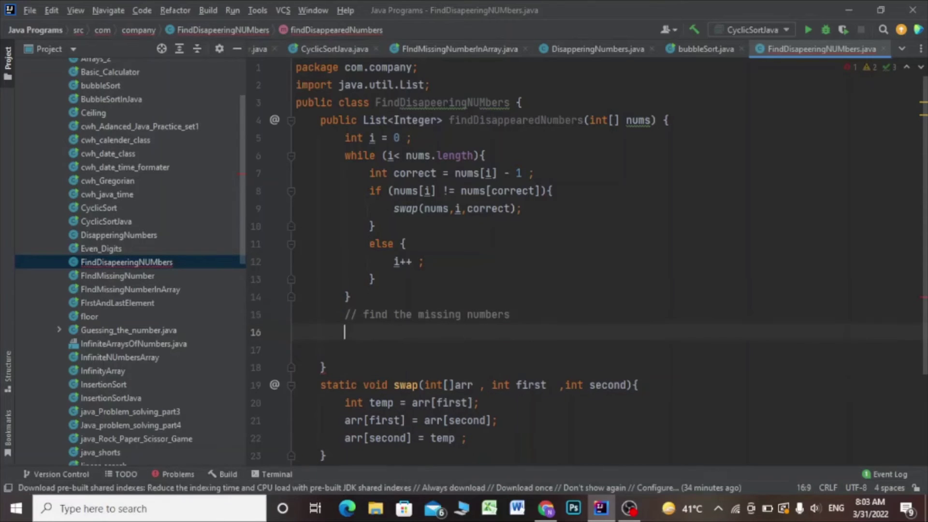
pyautogui.write('List')
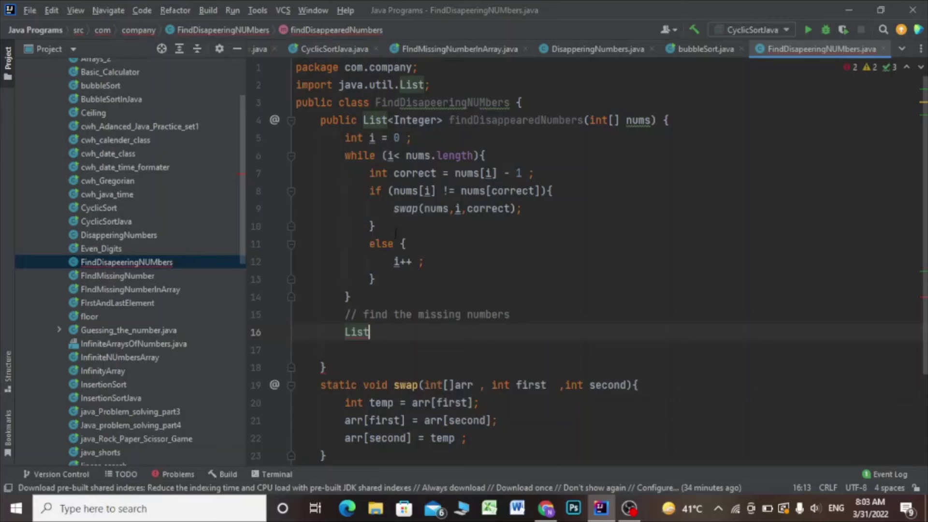
pyautogui.press('Escape')
pyautogui.write('<I')
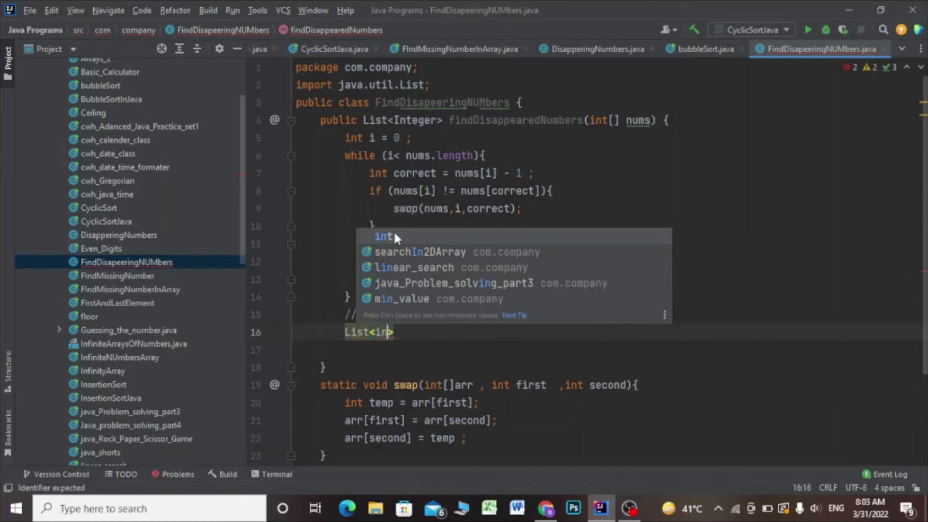
pyautogui.write('n')
pyautogui.press('Return')
pyautogui.press('End')
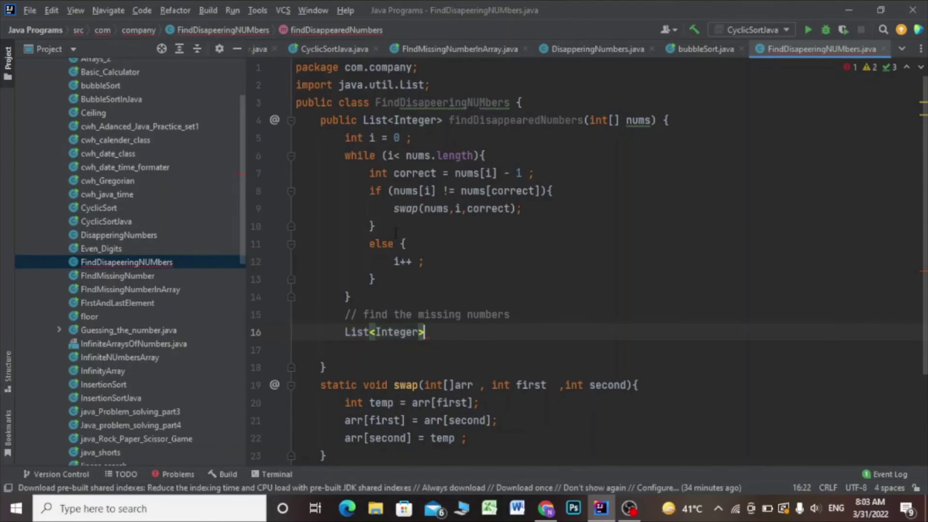
pyautogui.write(' ans = new')
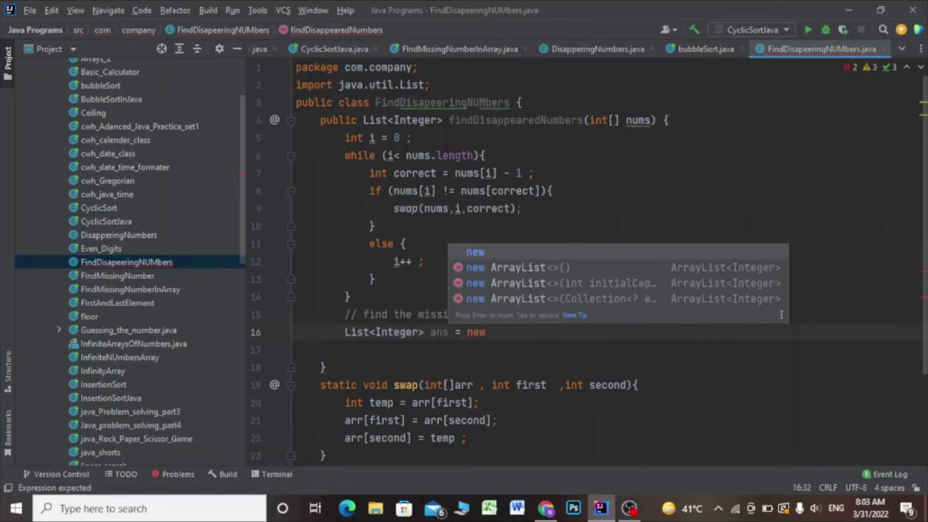
pyautogui.press('Return')
pyautogui.write(';')
pyautogui.press('Return')
pyautogui.write('for')
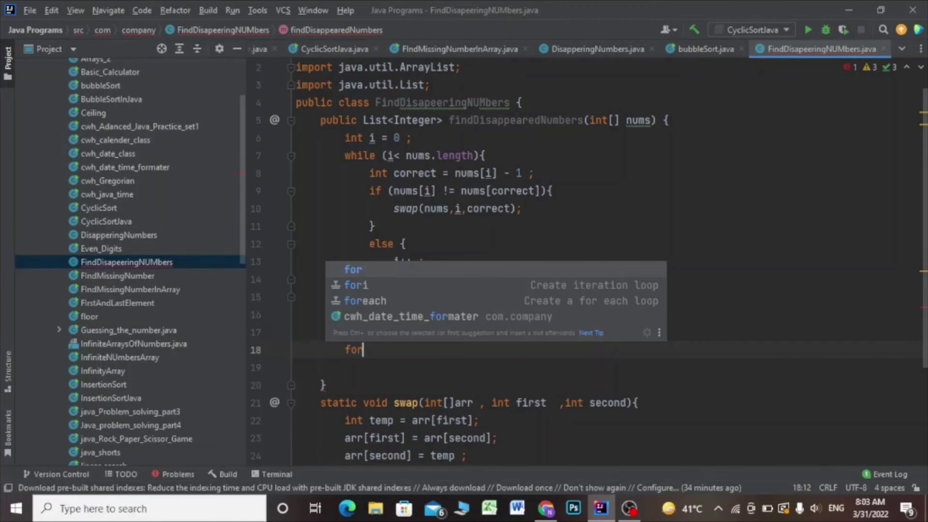
# Loop index over nums, adding index + 1 to ans where the value is wrong.
pyautogui.press('Return')
pyautogui.write('j')
pyautogui.press('BackSpace')
pyautogui.write('index = 0; index < ; index++) {')
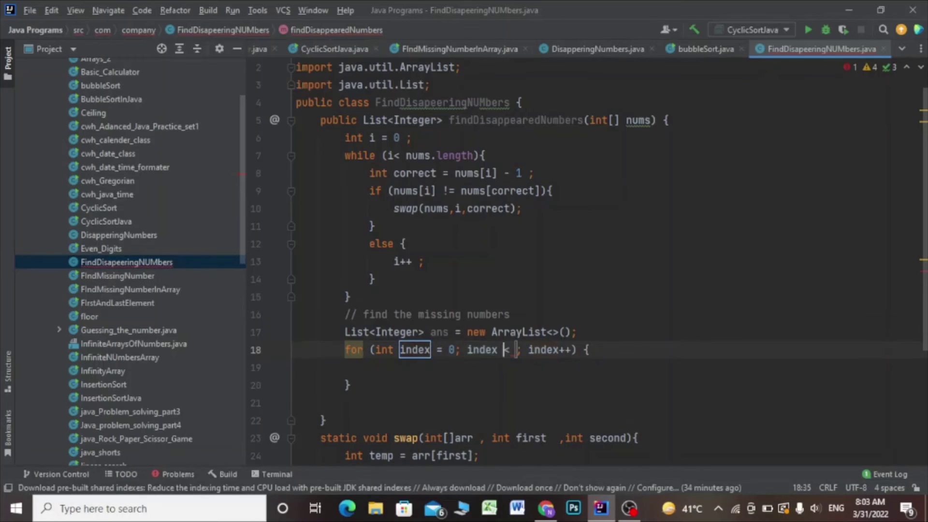
pyautogui.press('Tab')
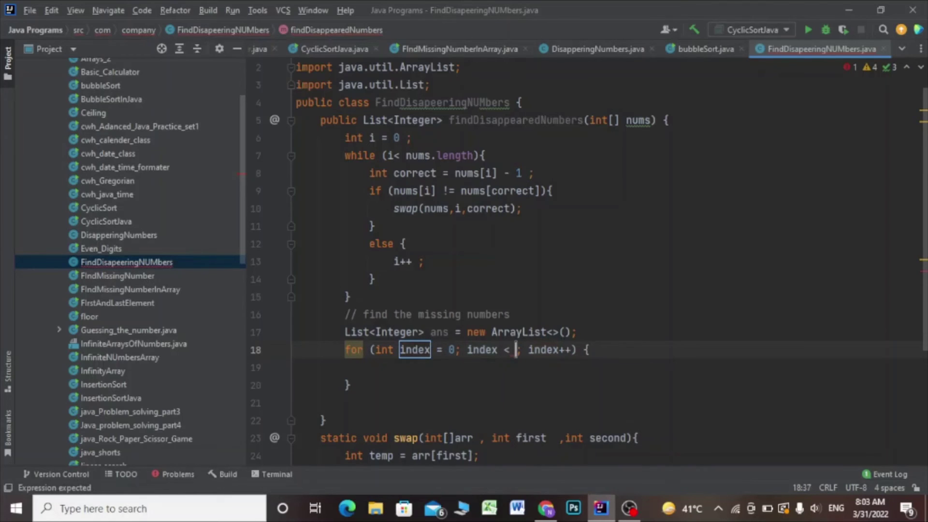
pyautogui.write('nums.l')
pyautogui.press('Return')
pyautogui.press('Return')
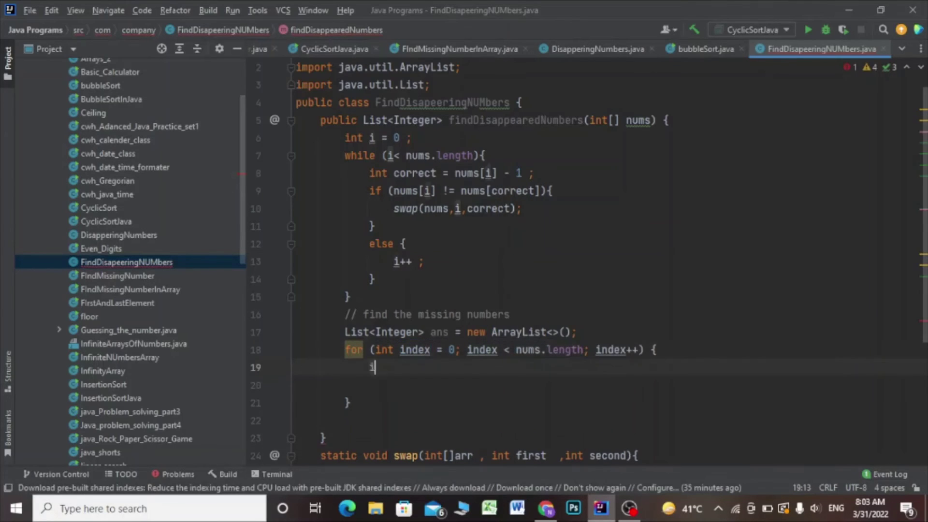
pyautogui.write('if (nums[')
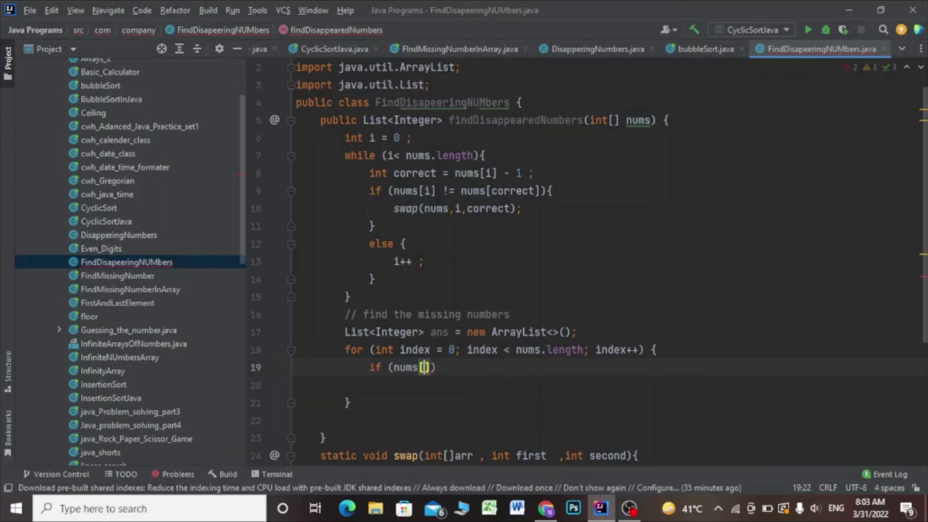
pyautogui.write('index')
pyautogui.press('Escape')
pyautogui.write('] ')
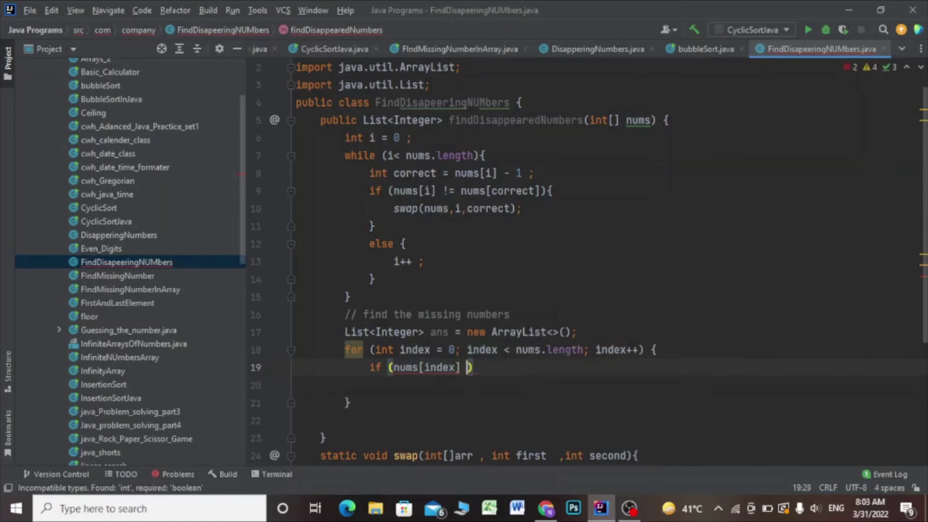
pyautogui.write('!= inde')
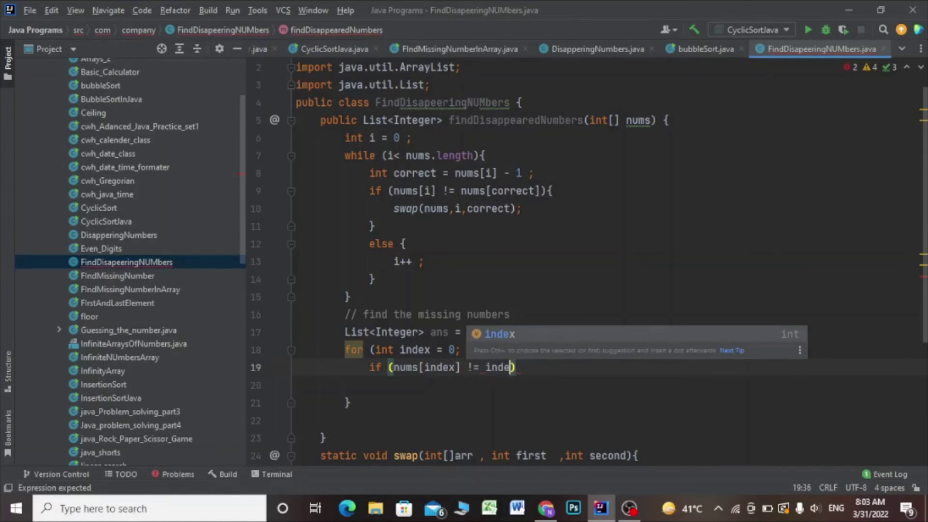
pyautogui.write('x + 1')
pyautogui.press('End')
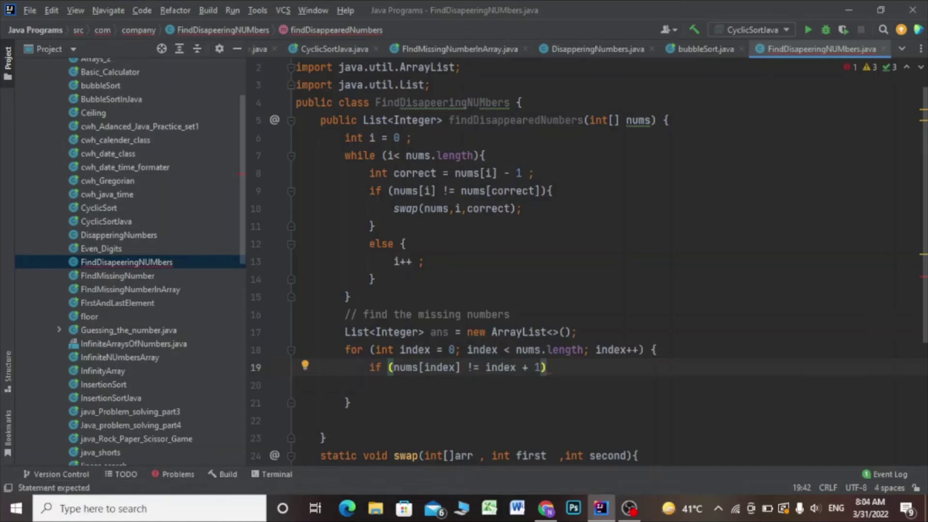
pyautogui.write('{')
pyautogui.press('Return')
pyautogui.write('ans/')
pyautogui.press('BackSpace')
pyautogui.write('.')
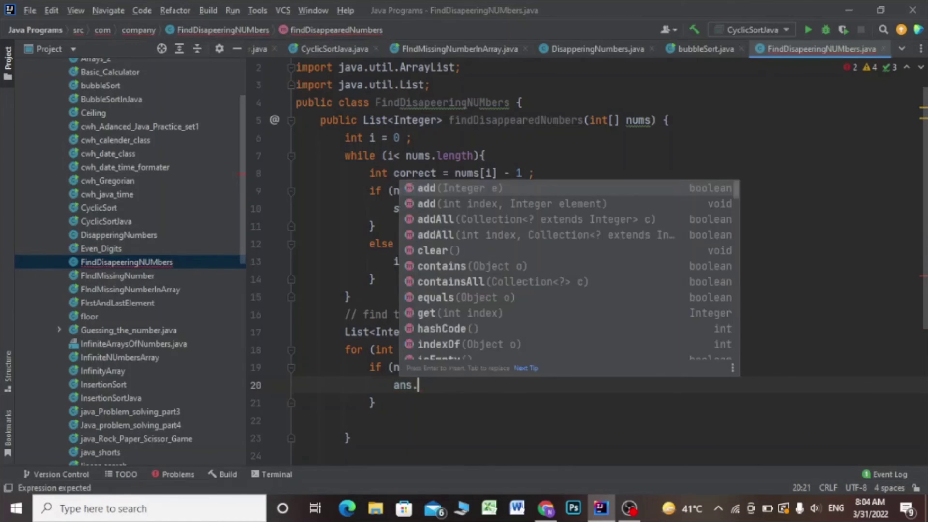
pyautogui.write('add')
pyautogui.press('Return')
pyautogui.write('index ')
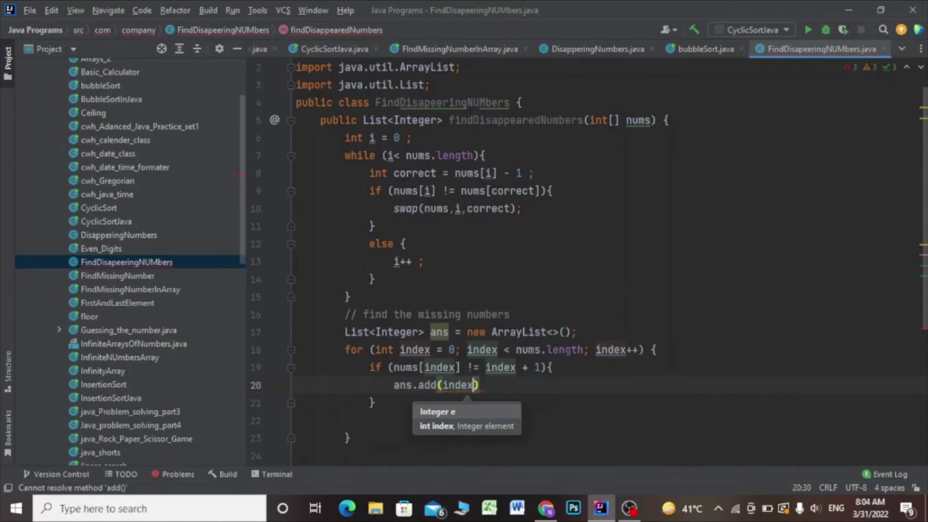
pyautogui.write('+ ')
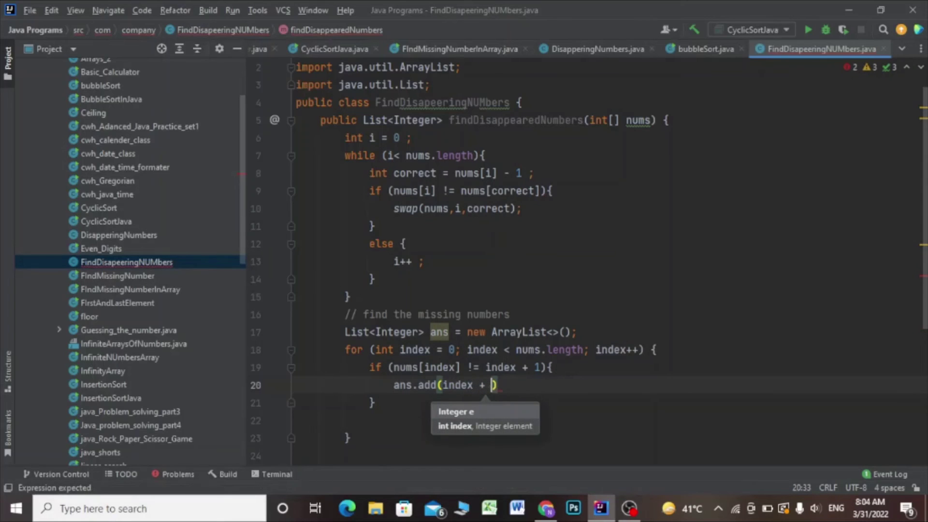
pyautogui.write('1);')
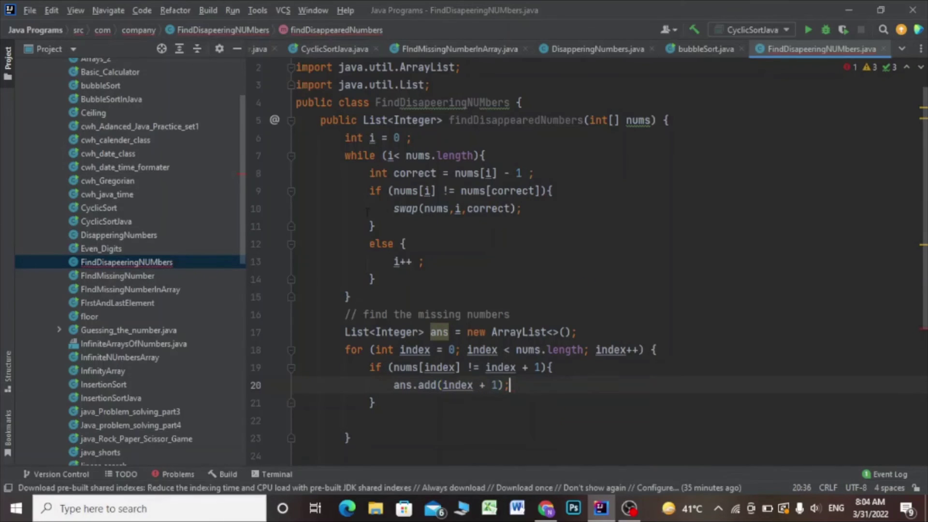
pyautogui.scroll(-3, 508, 290)
# Add return ans and copy the finished method.
pyautogui.click(351, 278)
pyautogui.press('Return')
pyautogui.write('return ')
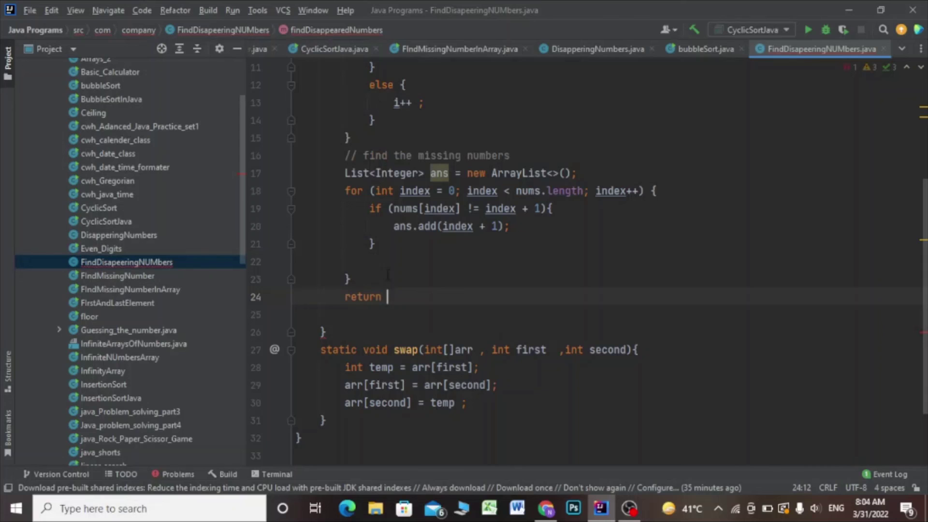
pyautogui.write(' ans ;')
pyautogui.scroll(5, 507, 254)
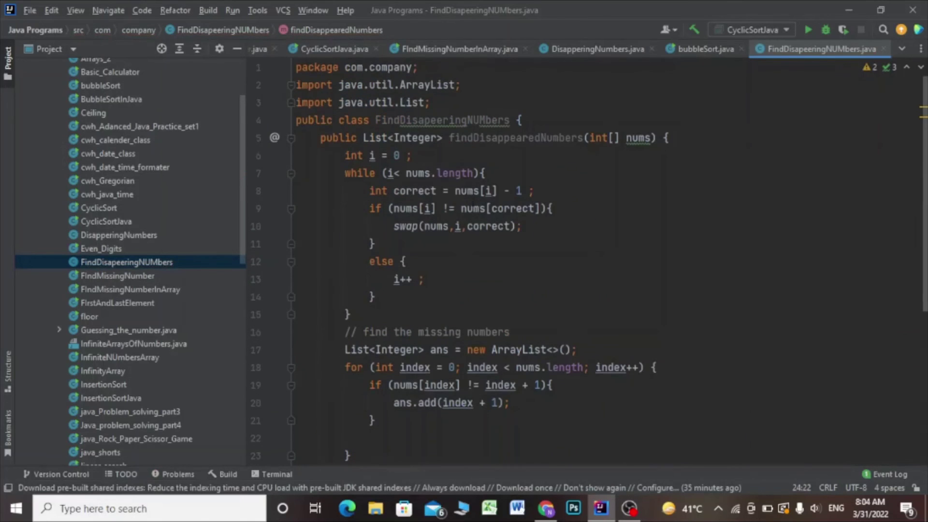
pyautogui.moveTo(320, 138); pyautogui.dragTo(327, 403)
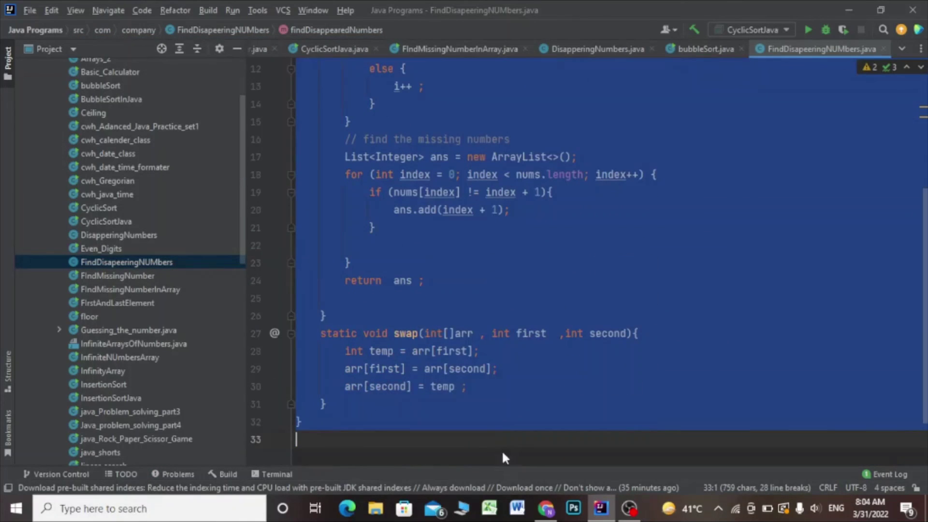
pyautogui.hotkey('ctrl', 'c')
# Paste the solution over the findDisappearedNumbers stub in LeetCode's editor.
pyautogui.click(545, 508)
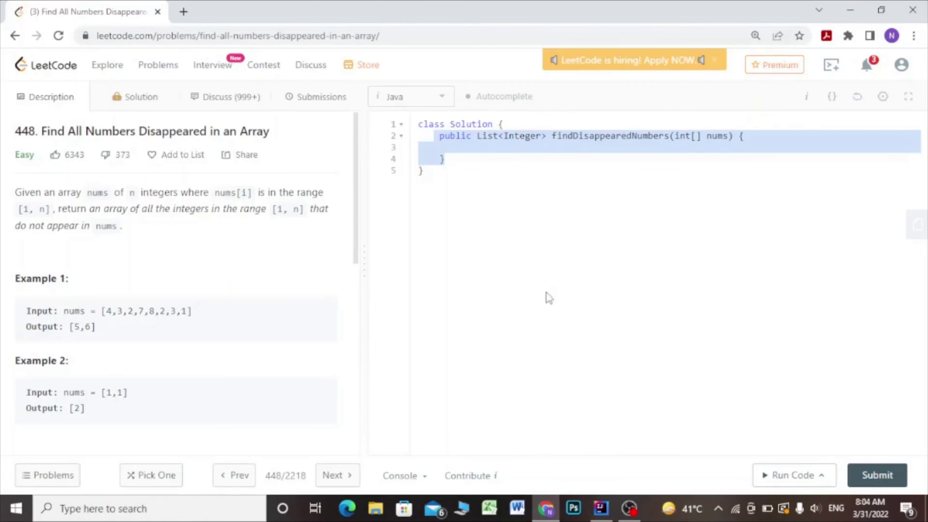
pyautogui.moveTo(439, 136); pyautogui.dragTo(465, 168)
pyautogui.hotkey('ctrl', 'v')
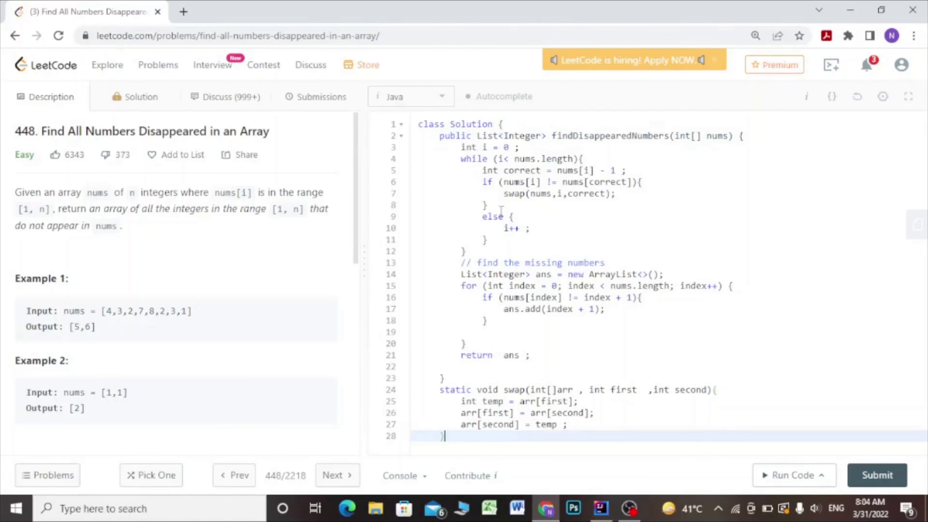
pyautogui.press('Return')
pyautogui.write('}')
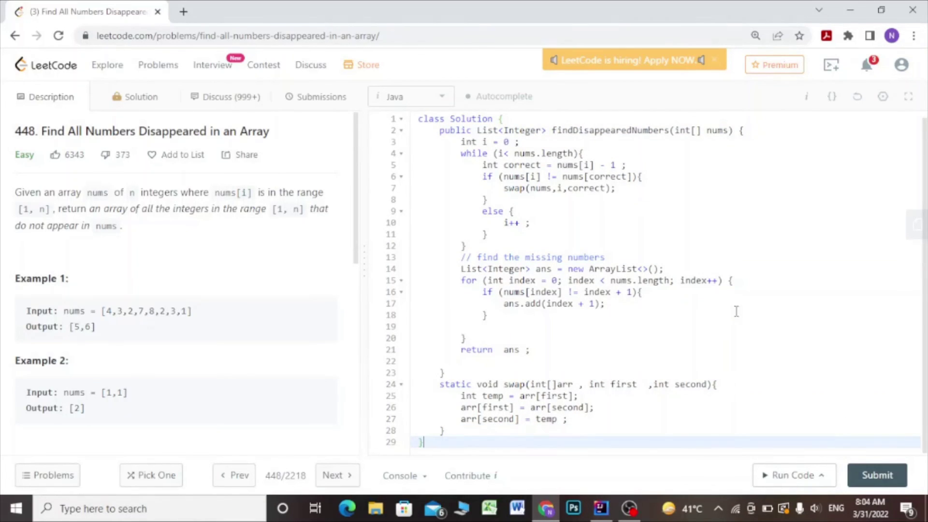
pyautogui.press('BackSpace')
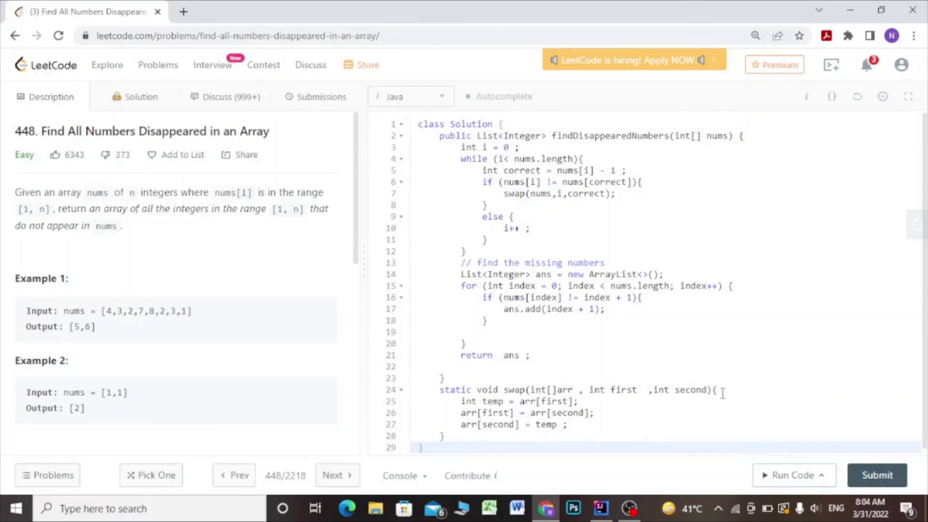
# Run the code to get Accepted on the example test, then submit it.
pyautogui.click(784, 475)
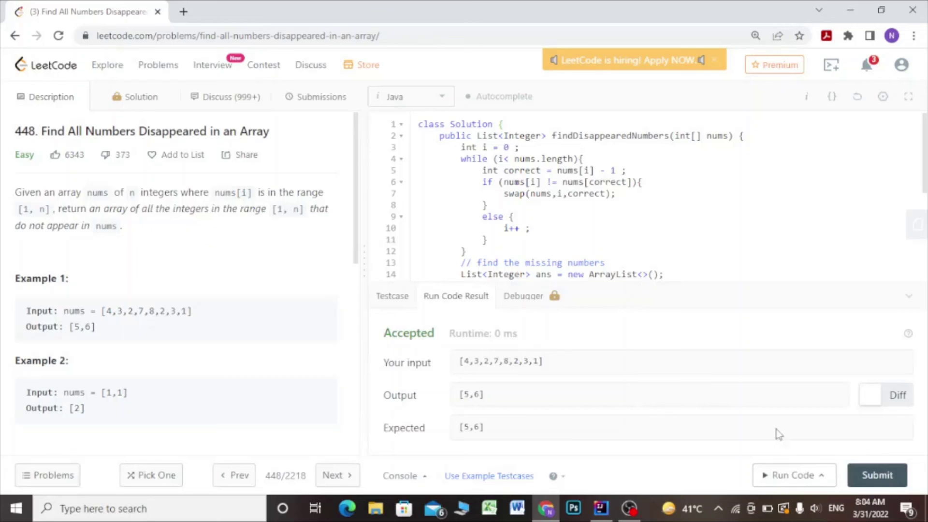
pyautogui.click(877, 476)
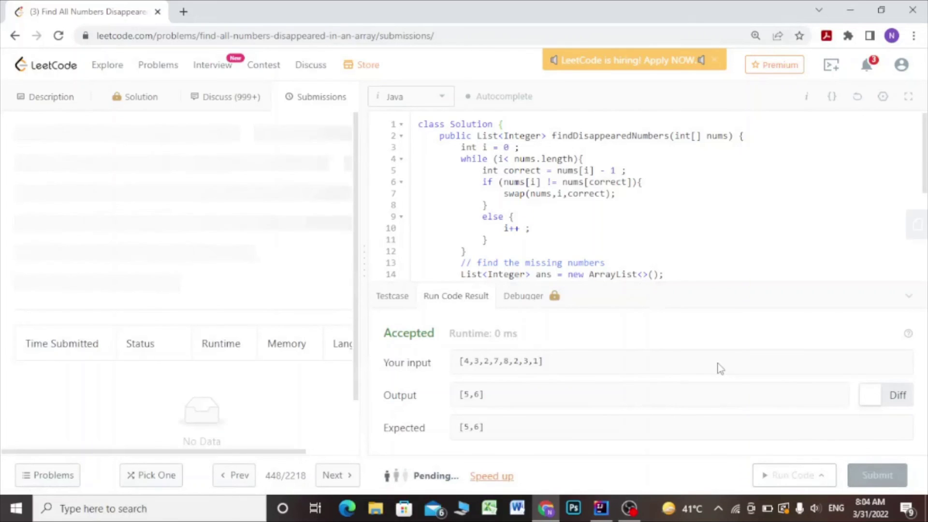